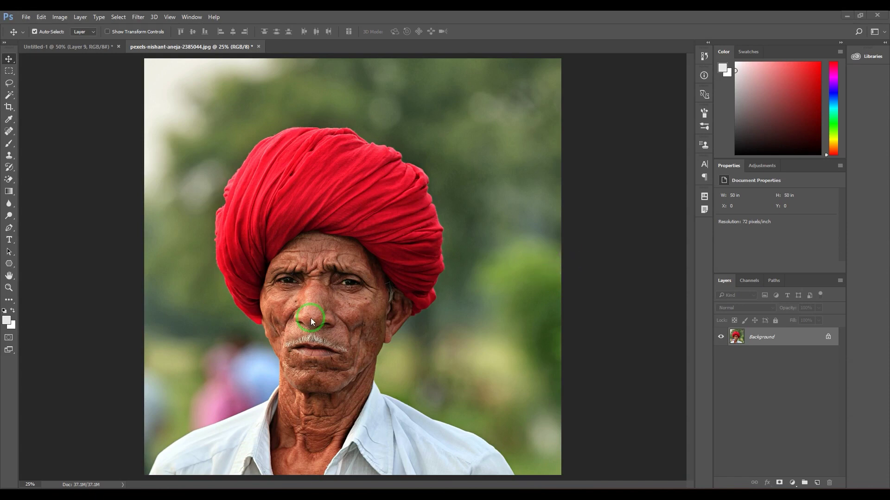
Switch to the ordinary Eraser Tool and drag a wide test stroke diagonally across the turban.
left_click(8, 180)
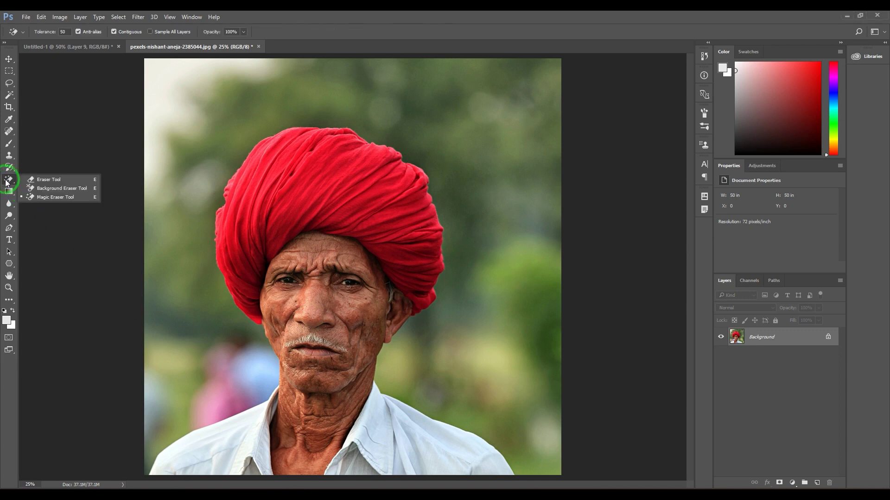
left_click(64, 180)
mouse_move(226, 104)
left_mouse_down()
mouse_move(241, 138)
mouse_move(376, 258)
left_mouse_up()
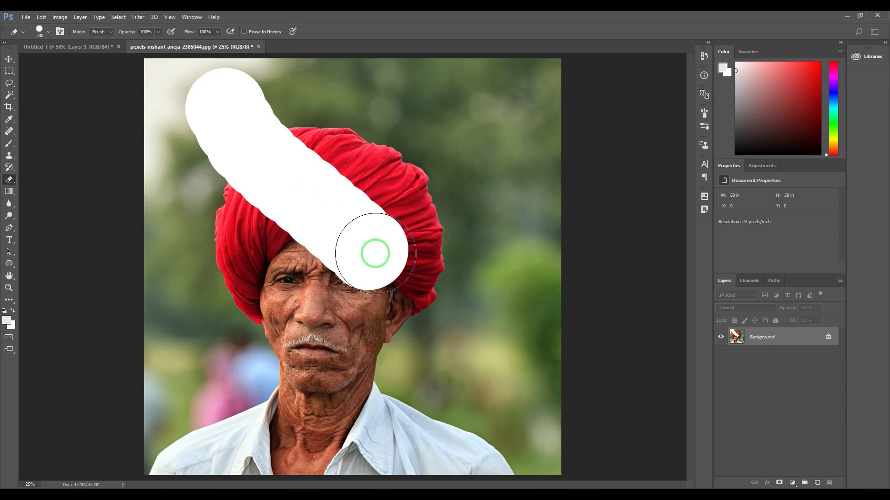
Undo the white stroke, try the Background Eraser, then settle on the Magic Eraser Tool.
key("ctrl+z")
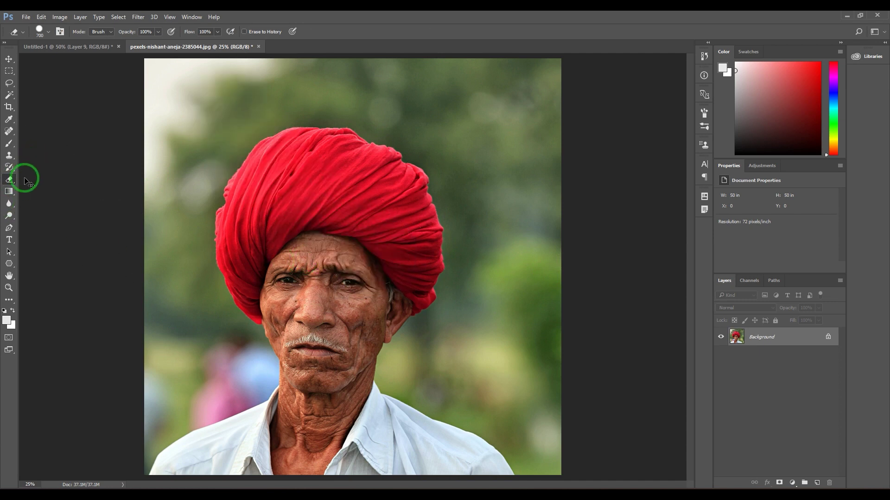
right_click(5, 183)
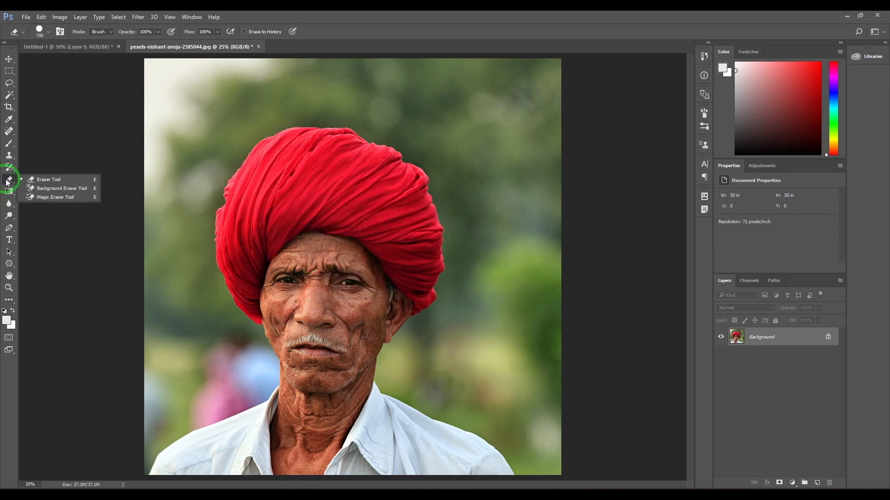
left_click(52, 188)
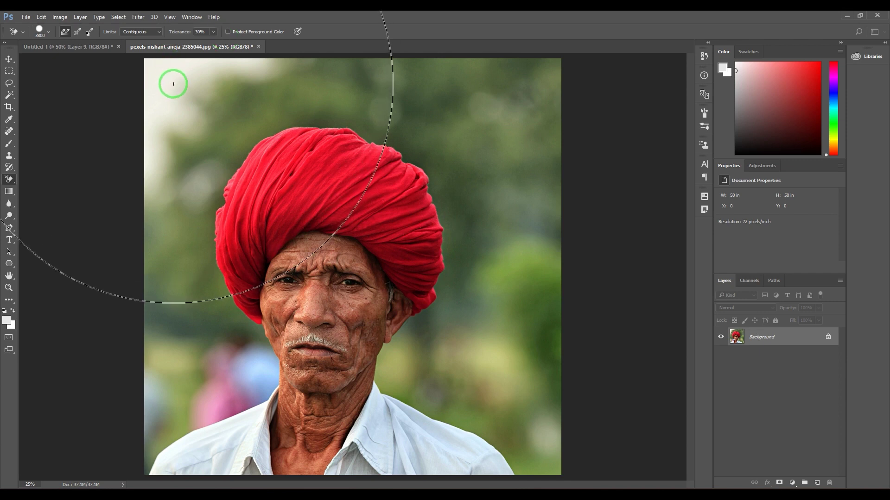
right_click(7, 181)
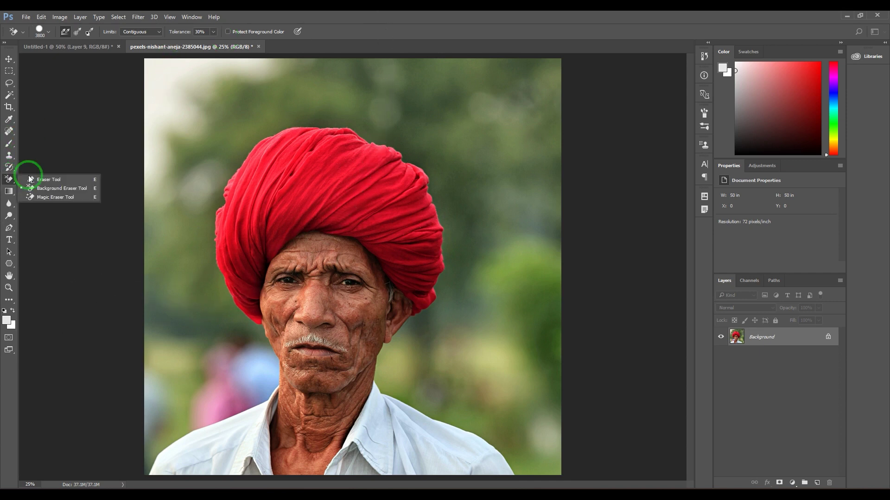
left_click(50, 197)
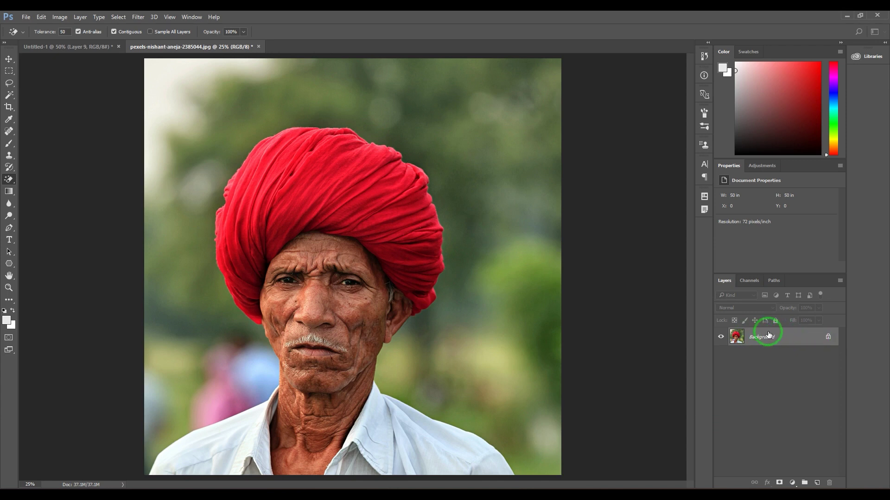
Try Magic Eraser clicks on the green background at right, above the turban and top-left, undoing them.
left_click(509, 207)
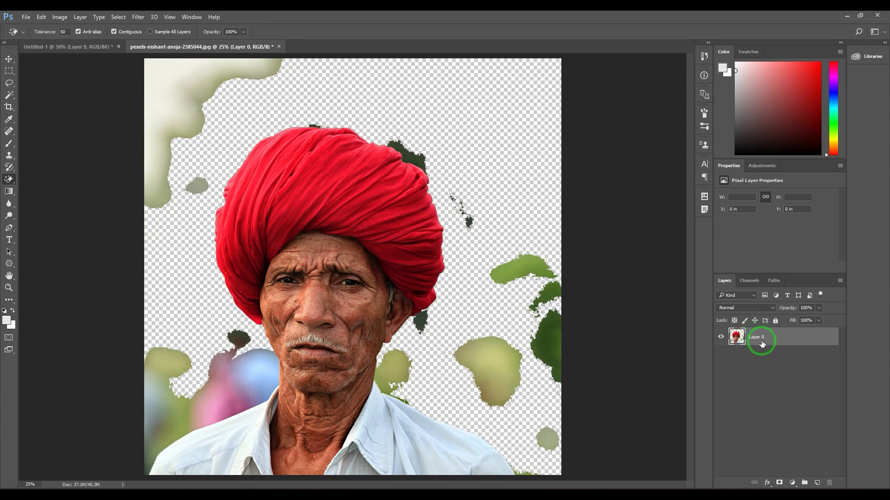
key("ctrl+z")
left_click(509, 267)
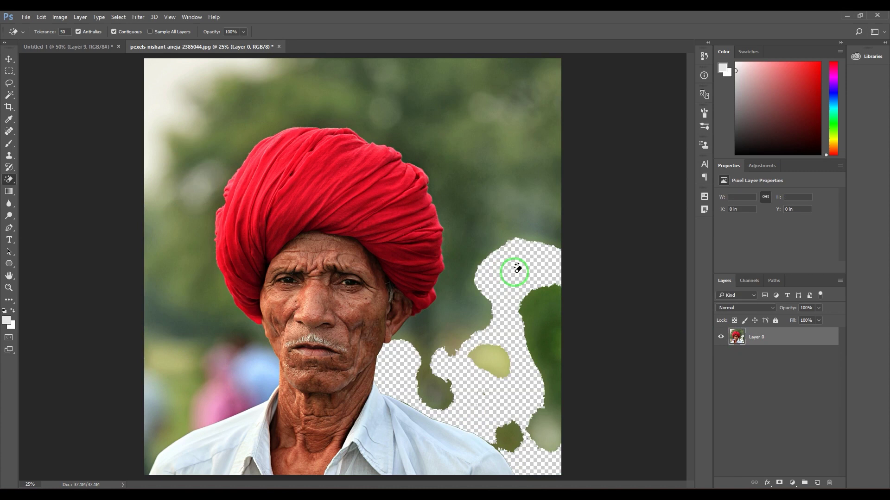
left_click(466, 156)
left_click(192, 92)
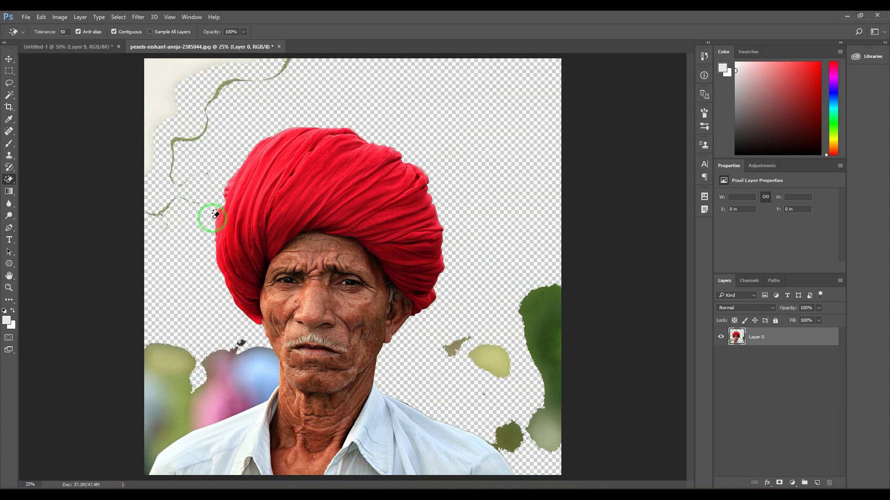
key("ctrl+z")
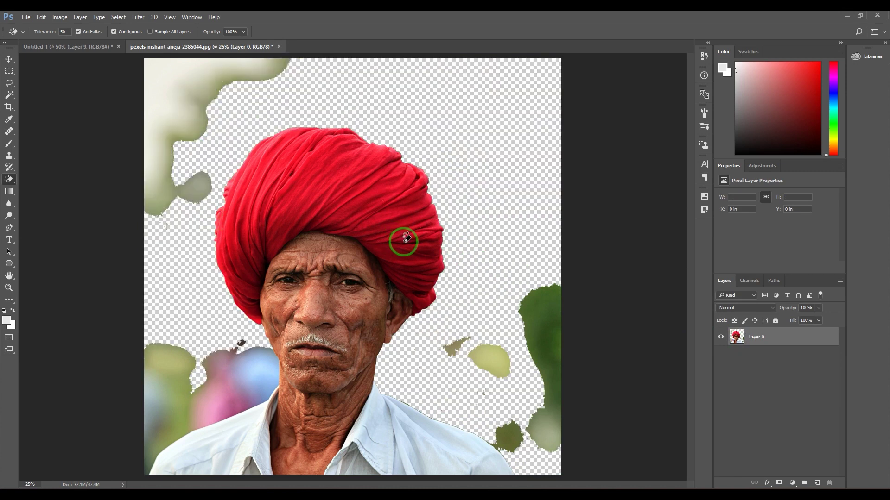
Undo the earlier erases, test around the turban and undo again, with History shown.
key("ctrl+z")
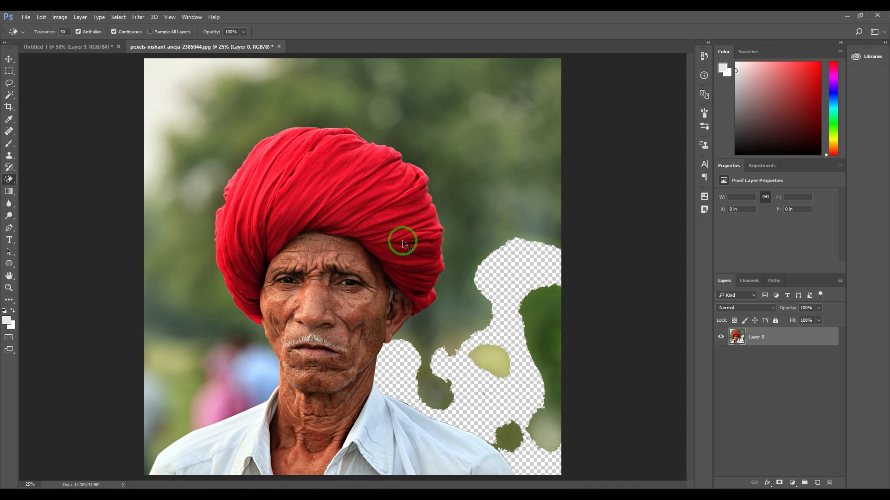
left_click(457, 256)
key("ctrl+z")
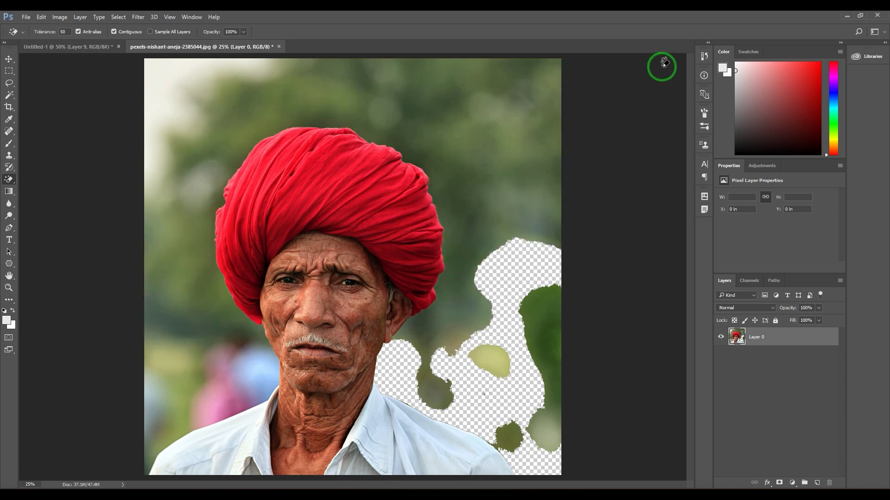
left_click(703, 57)
Revert to the original and erase several green background patches at tolerance 32.
left_click(645, 69)
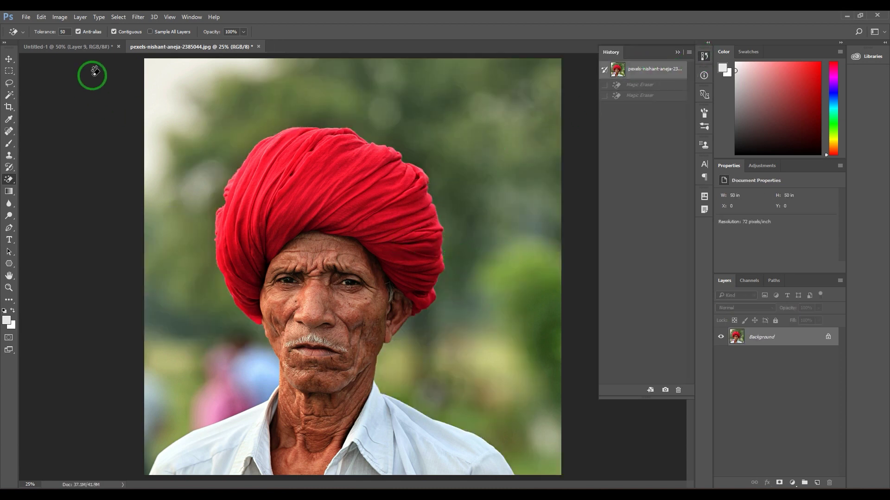
double_click(65, 32)
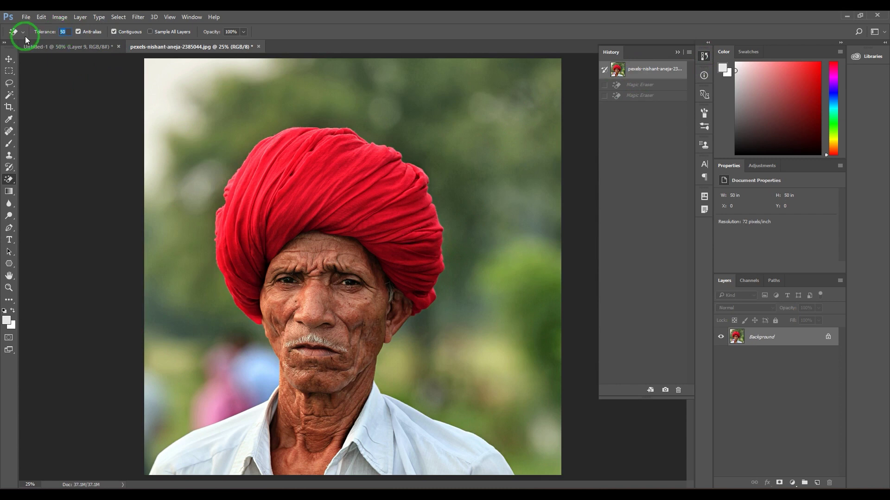
type("32")
left_click(267, 114)
left_click(454, 178)
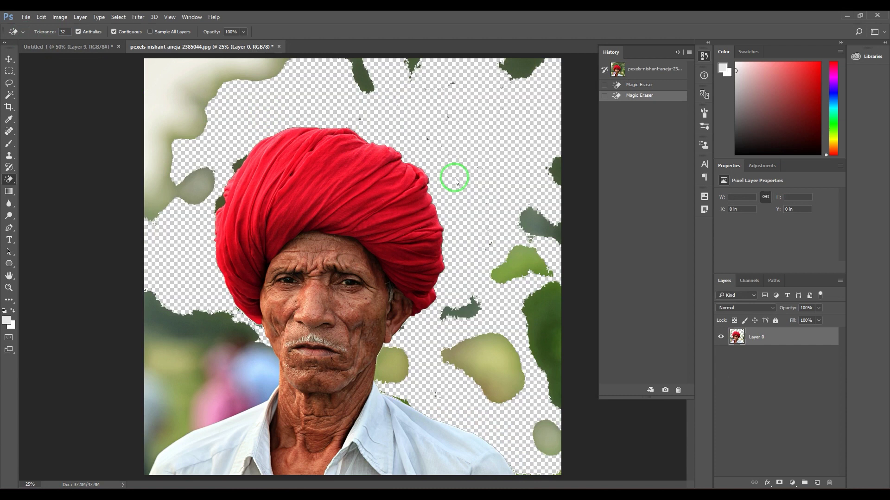
left_click(551, 314)
left_click(211, 80)
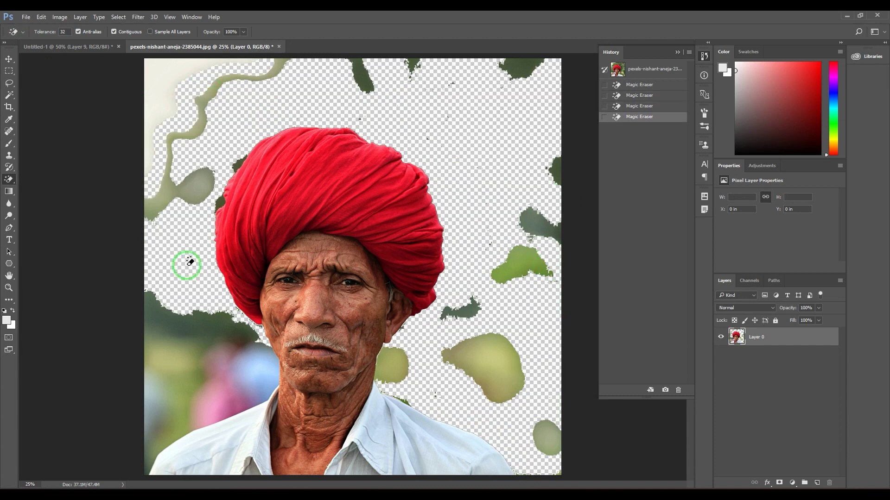
left_click(184, 327)
left_click(185, 374)
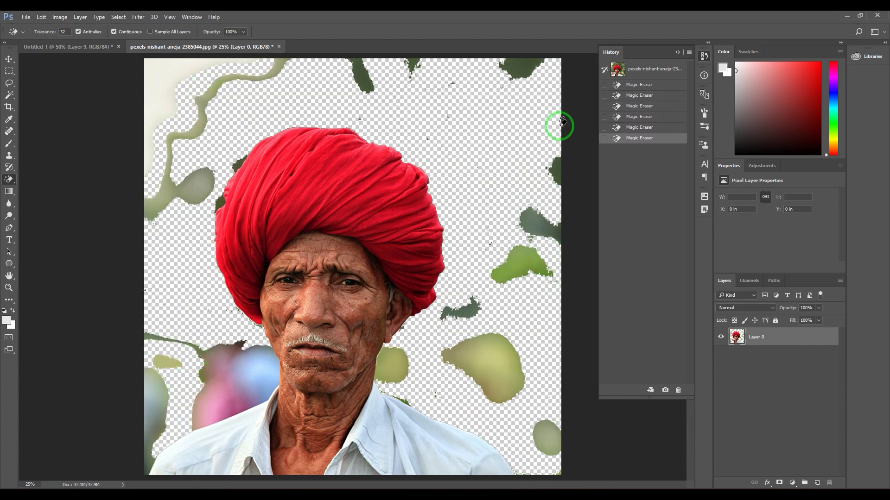
Revert, erase the background at tolerance 60, and revert to the original again.
left_click(616, 68)
left_click(63, 32)
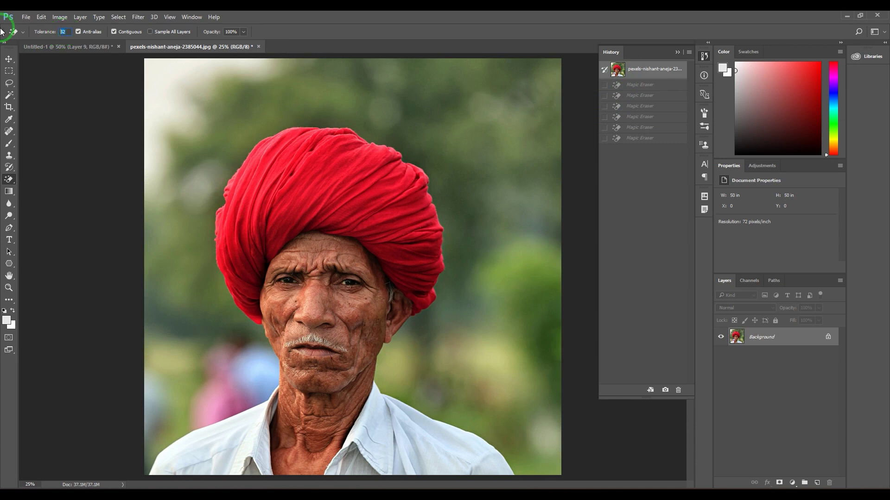
left_click(434, 117)
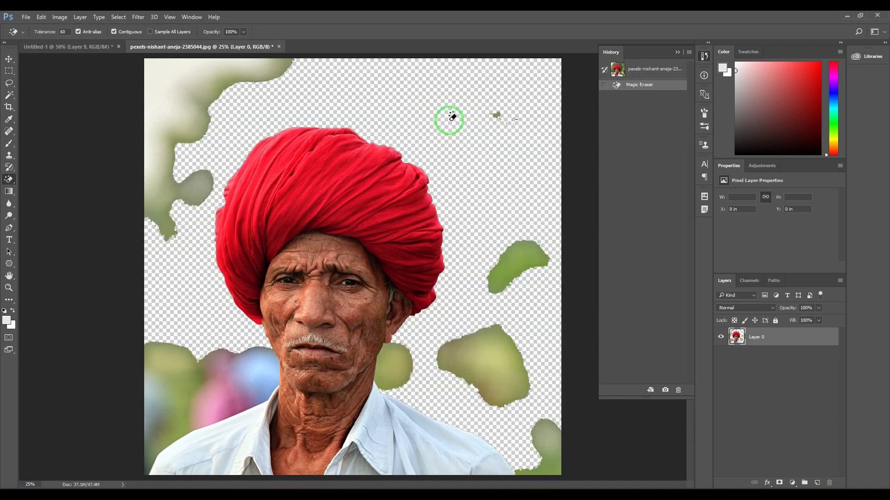
left_click(635, 74)
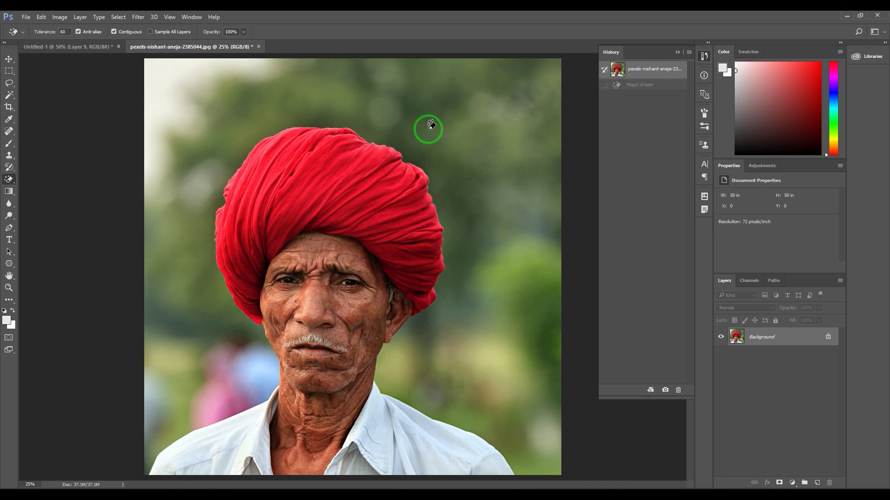
left_click(64, 31)
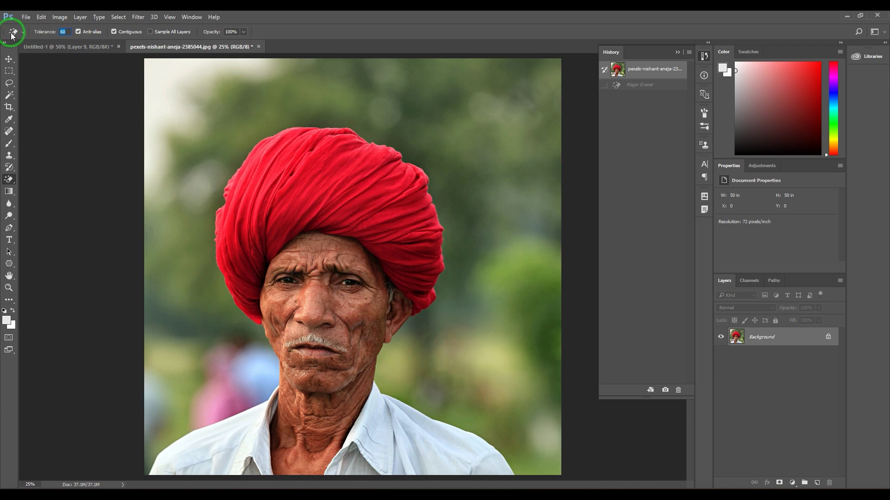
At tolerance 10, erase many small upper-right background patches, then revert to the original.
type("10")
left_click(420, 109)
left_click(433, 108)
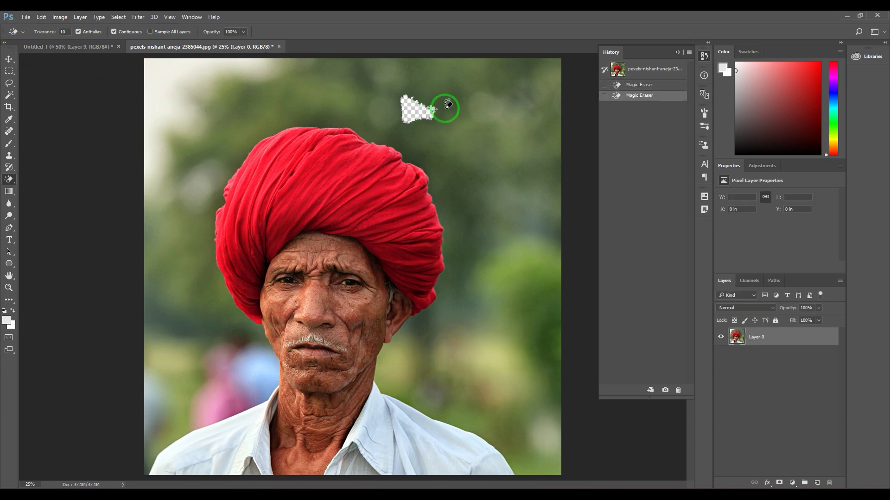
left_click(484, 97)
left_click(486, 115)
left_click(487, 85)
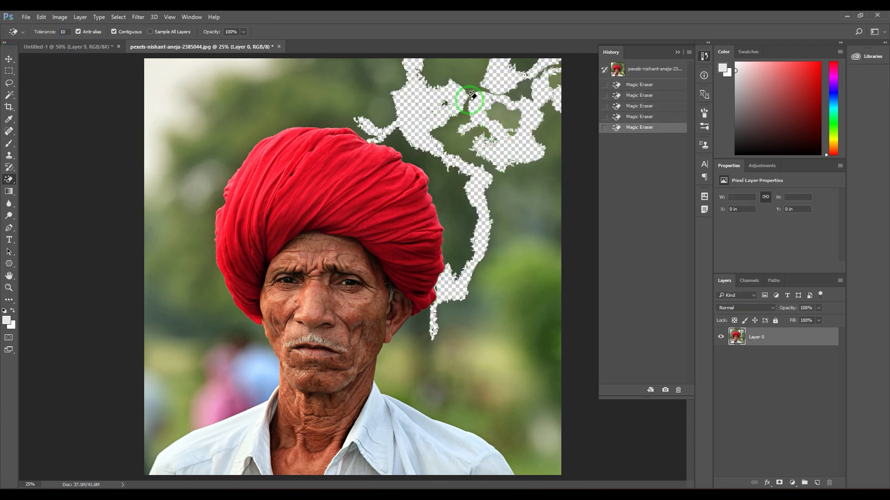
left_click(473, 96)
left_click(477, 141)
left_click(480, 158)
left_click(512, 214)
left_click(481, 200)
left_click(458, 210)
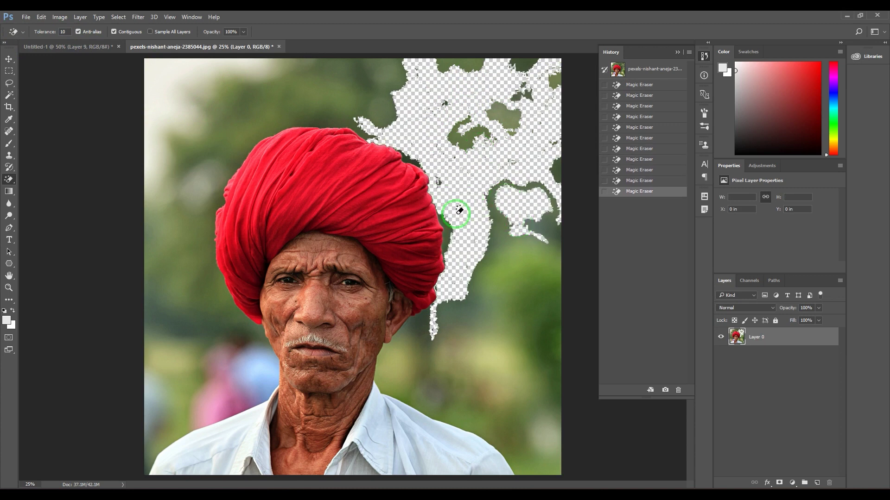
left_click(617, 69)
Erase the upper-right background at tolerance 70, zoom in on the ear edge, then revert.
left_click(64, 31)
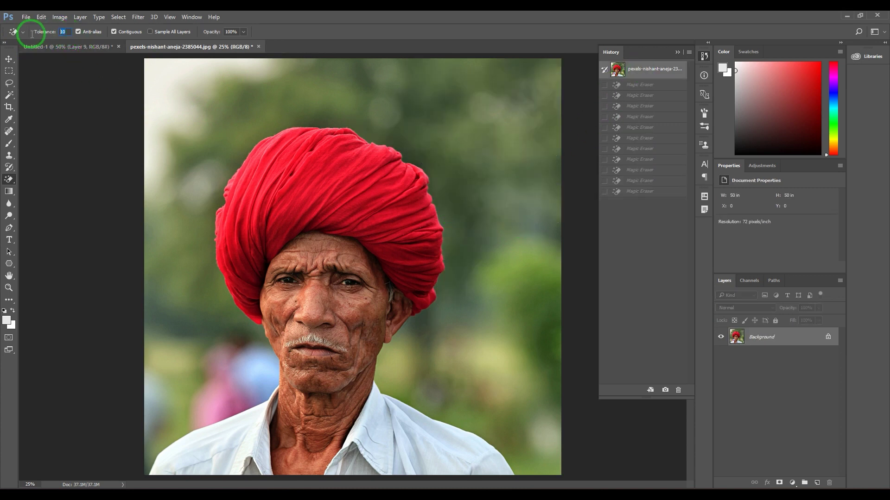
type("70")
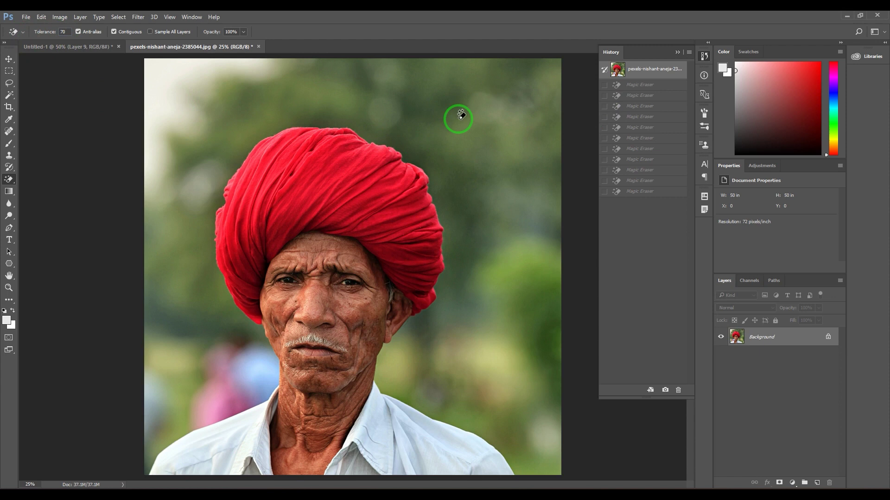
left_click(460, 116)
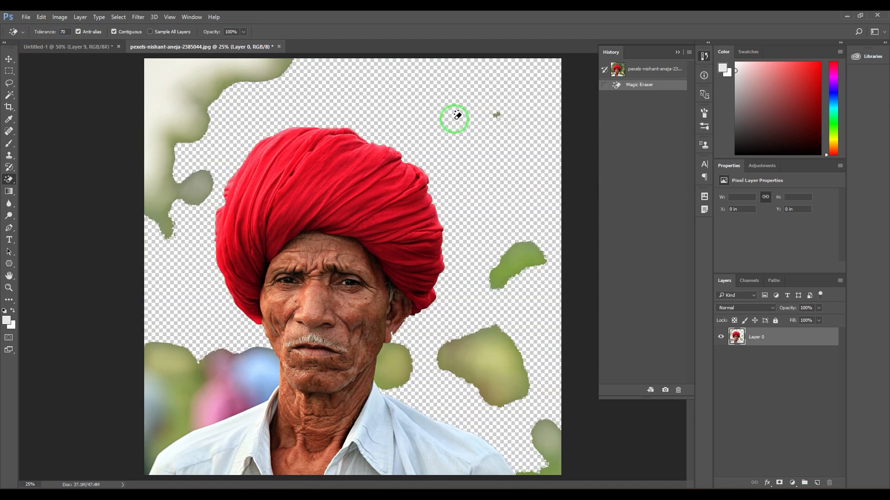
key("z")
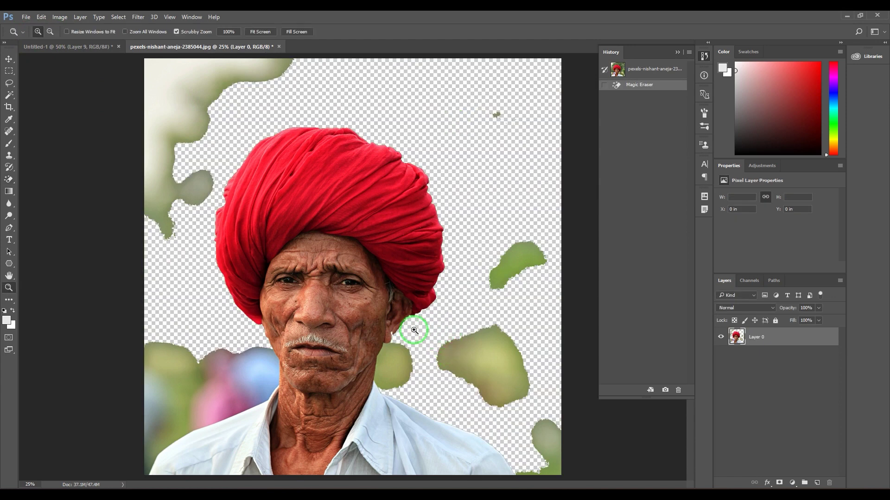
left_click_drag(412, 329, 410, 349)
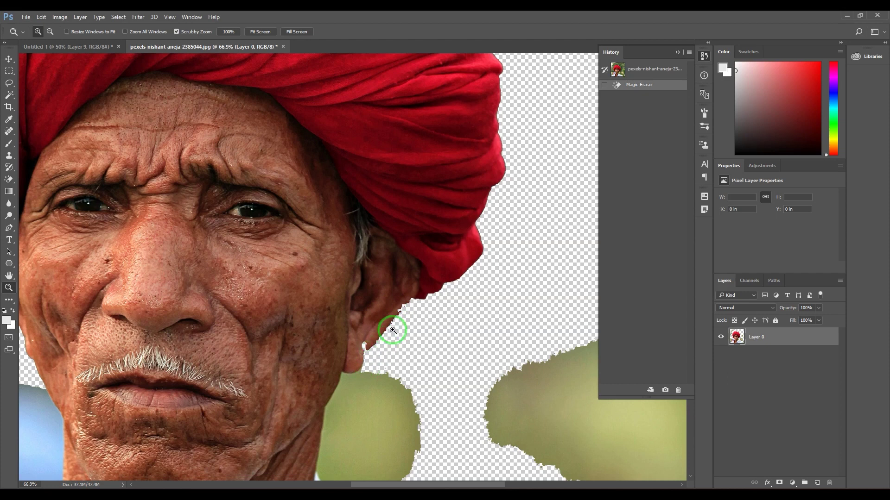
scroll(388, 346, "down", 5)
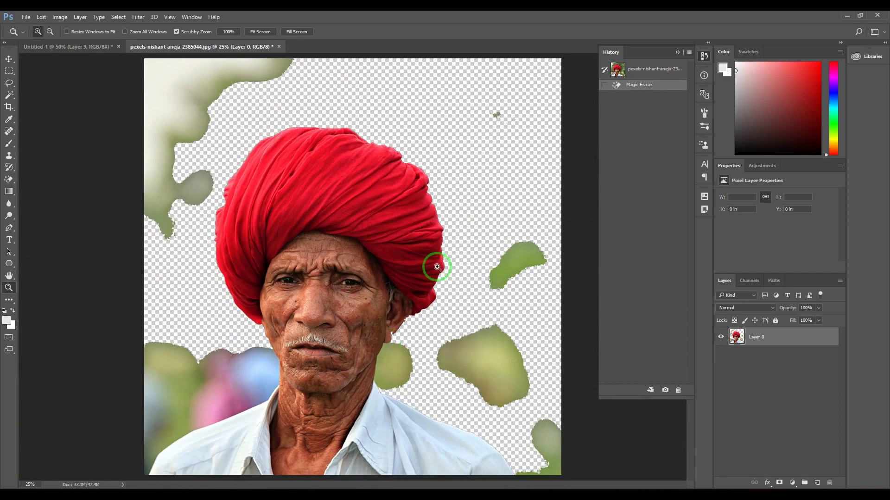
left_click(639, 67)
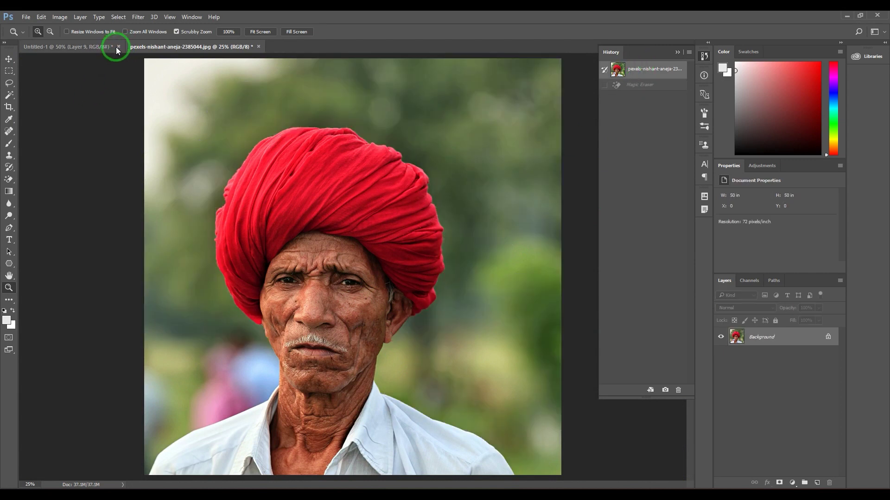
With the Magic Eraser, erase three patches at tolerance 20, set tolerance 35, and revert.
left_click(13, 183)
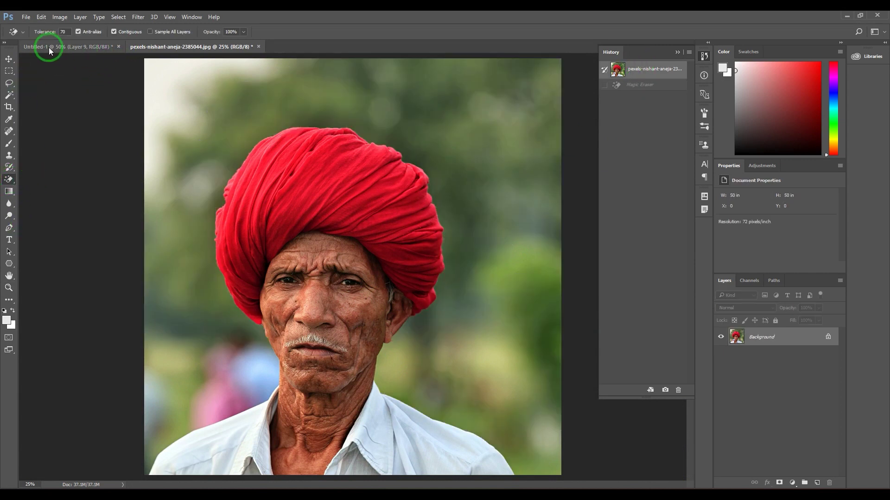
left_click(64, 32)
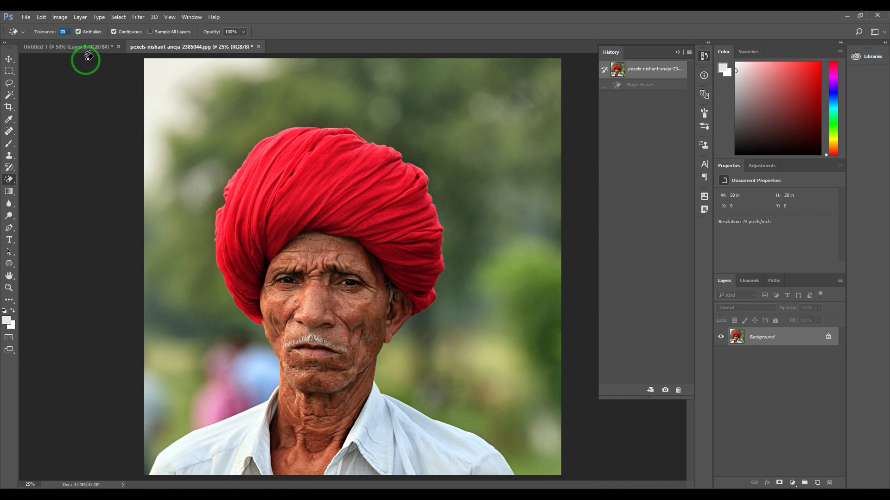
type("20")
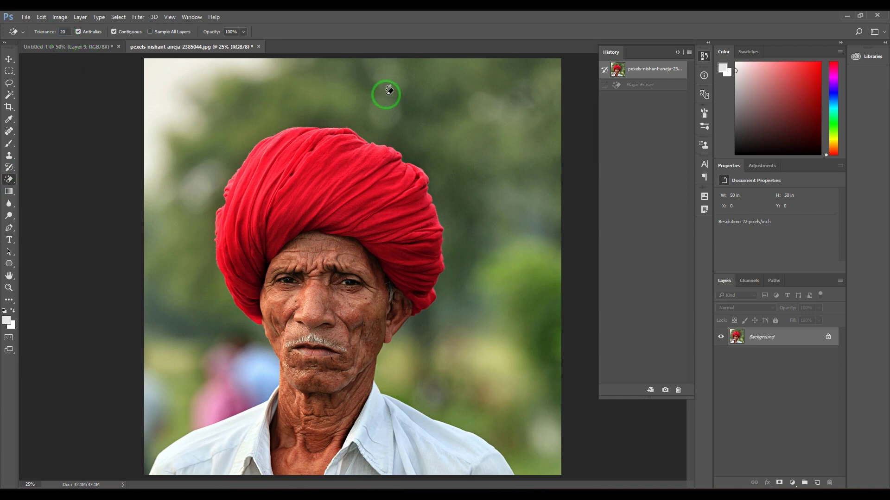
left_click(399, 98)
left_click(480, 191)
left_click(537, 297)
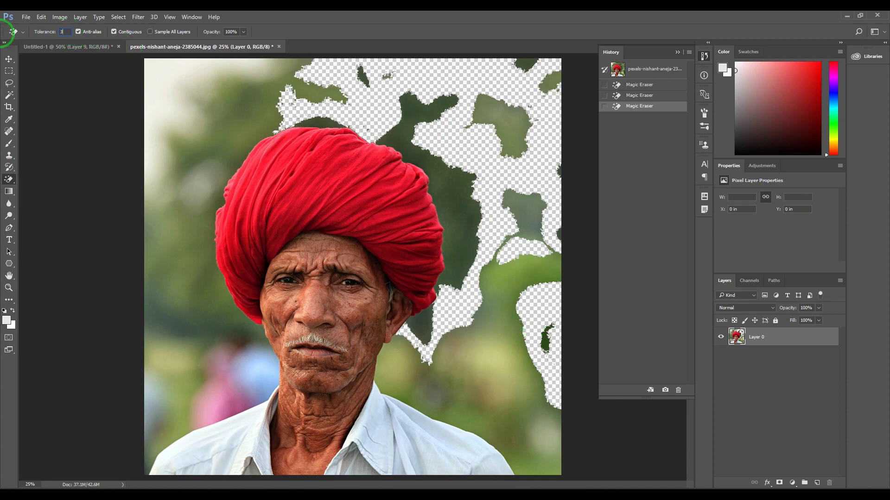
type("35")
key("Return")
left_click(638, 70)
Erase the large green areas, blobs and leftover ring on the right side of the background.
left_click(453, 160)
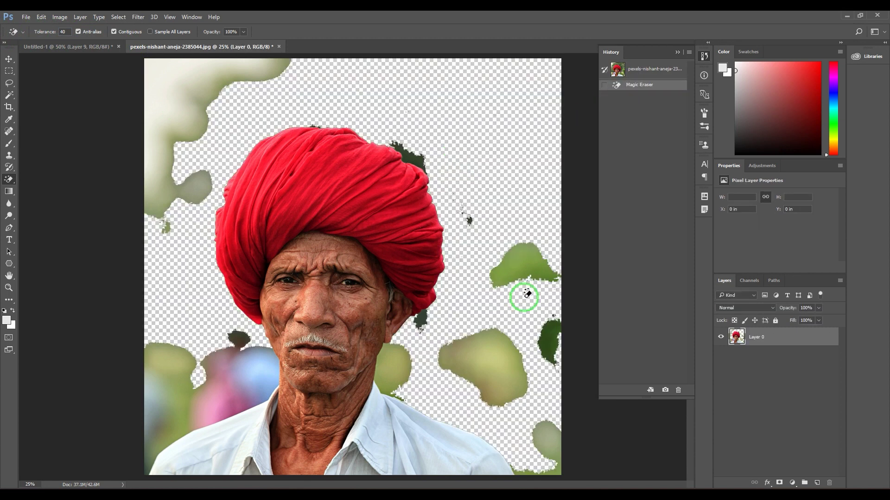
left_click(527, 253)
left_click(496, 363)
left_click(549, 352)
left_click(543, 429)
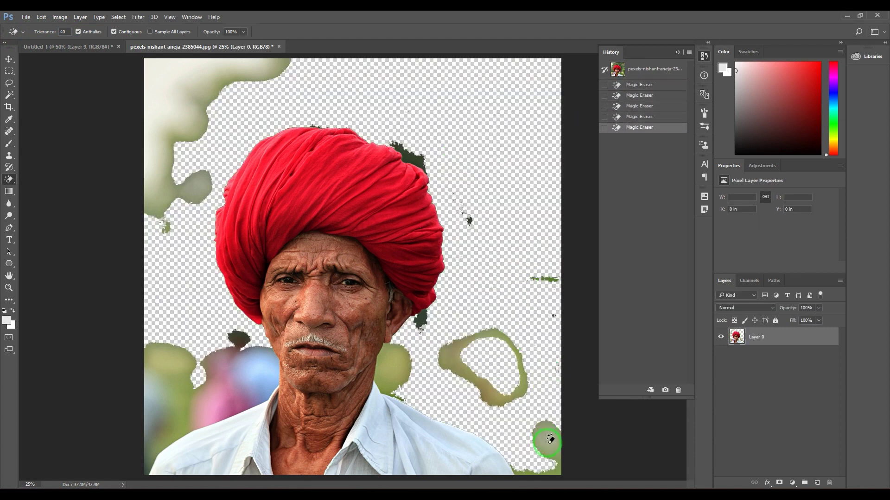
left_click(457, 377)
left_click(394, 366)
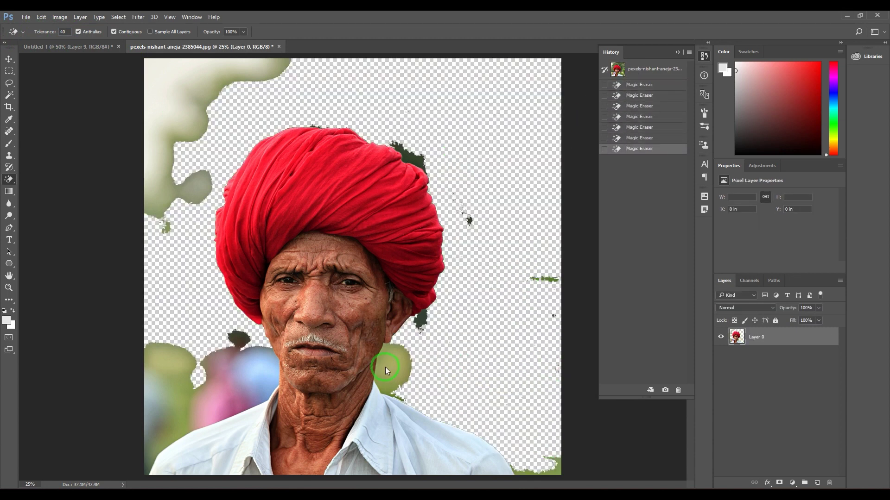
Erase the blue, pink and green patches by the shoulder, the pale top-left background and the vine.
left_click(252, 368)
left_click(217, 382)
left_click(236, 366)
left_click(259, 370)
left_click(239, 341)
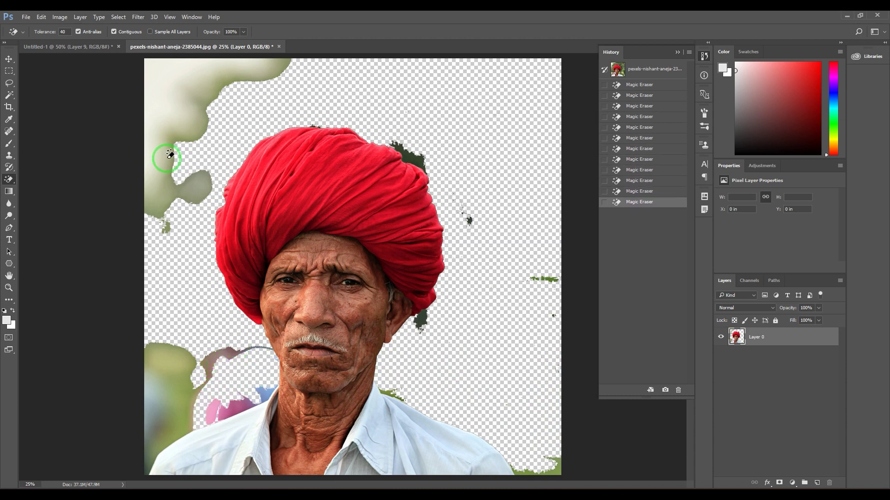
left_click(168, 151)
left_click(191, 119)
left_click(183, 77)
left_click(231, 112)
left_click(207, 152)
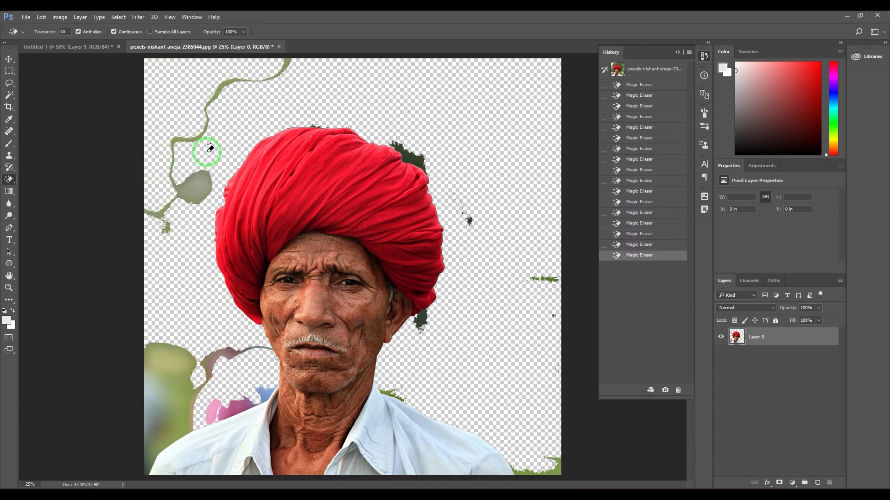
Clear the remaining lower-left patches and specks, then revert the photo to its original state.
left_click(194, 189)
left_click(193, 189)
left_click(188, 143)
left_click(234, 113)
left_click(169, 347)
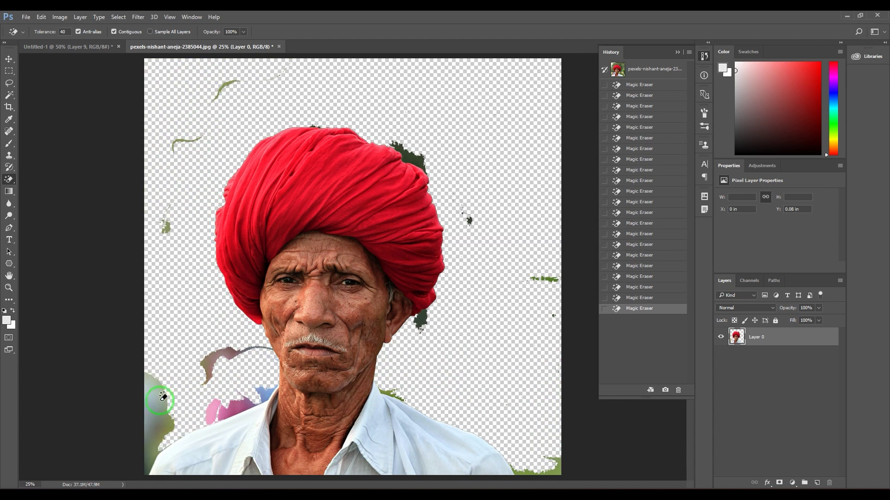
left_click(192, 366)
left_click(216, 355)
left_click(642, 71)
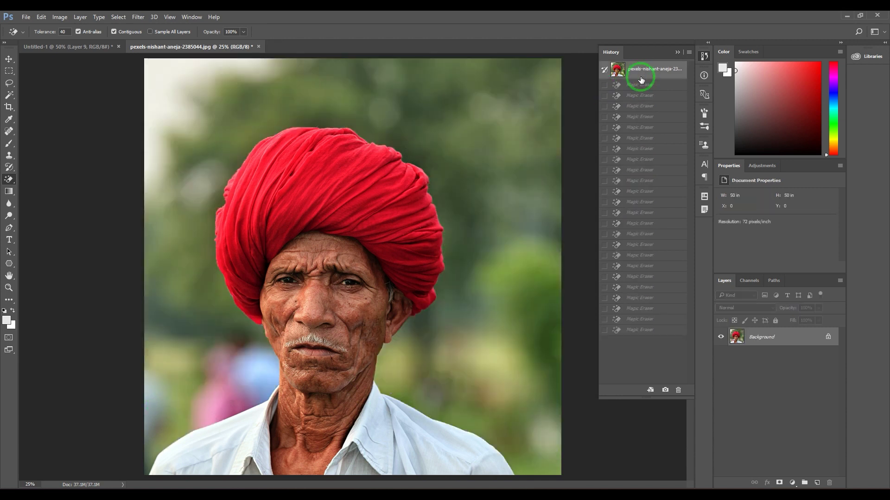
Turn off Contiguous, set tolerance 50, erase the background, then revert the face-damaging result.
left_click(116, 32)
type("50")
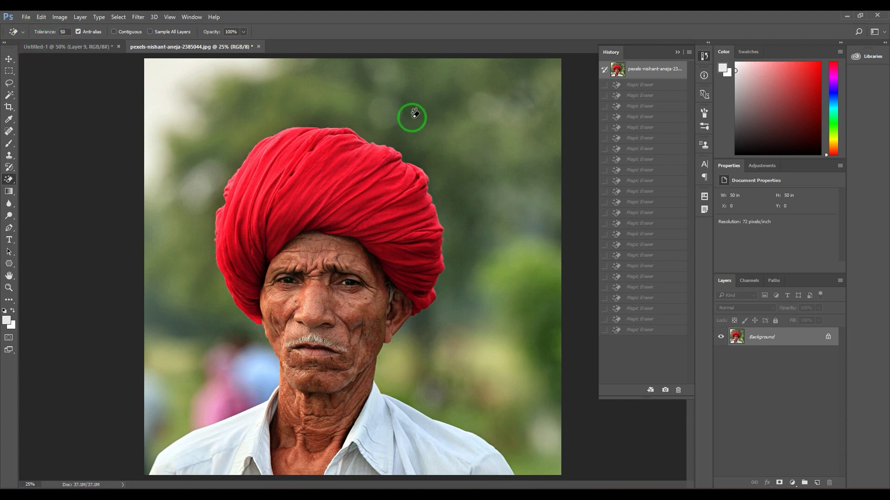
left_click(410, 119)
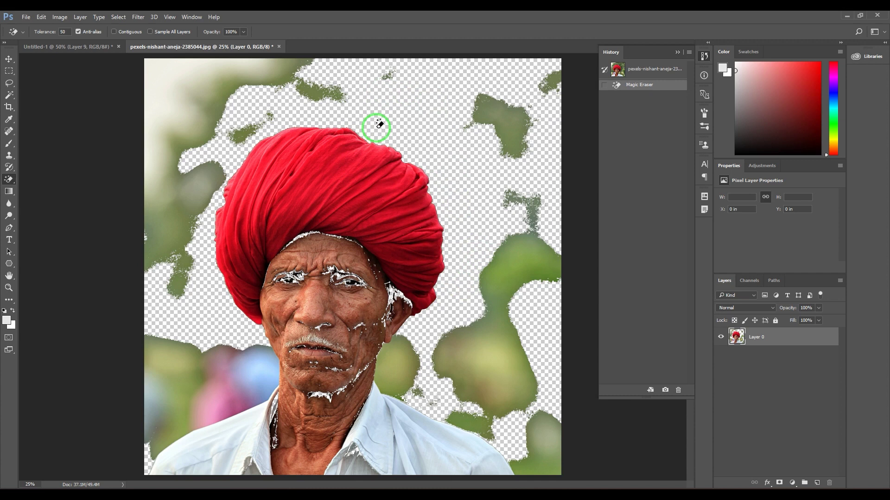
left_click(644, 72)
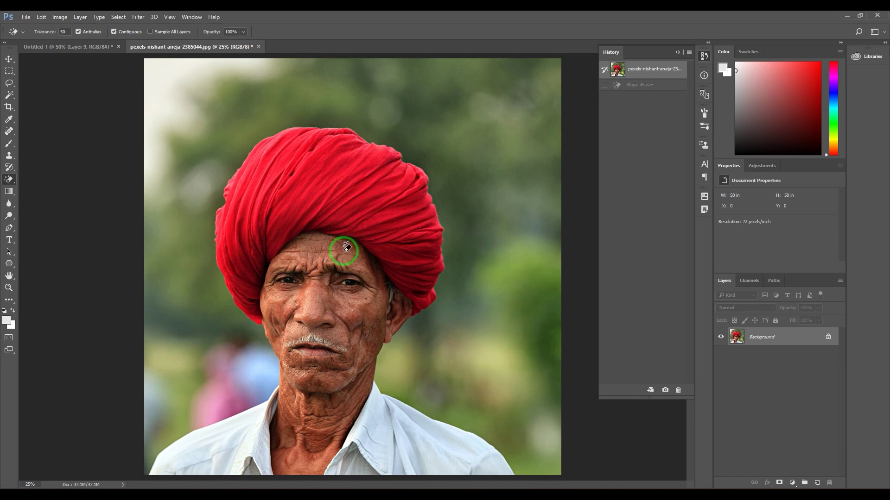
left_click(409, 105)
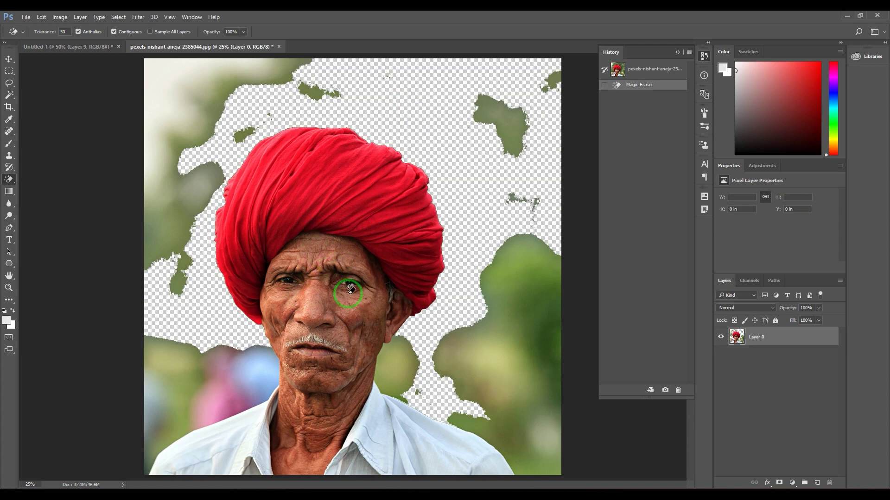
left_click(169, 33)
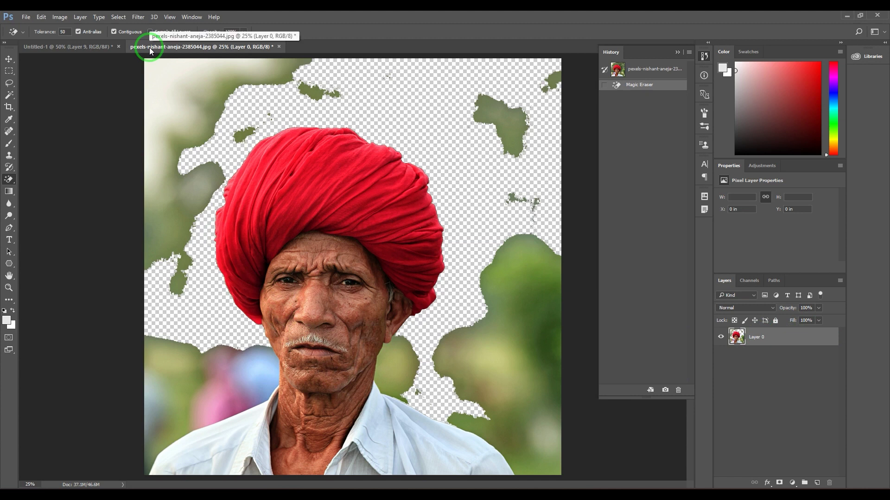
left_click(166, 32)
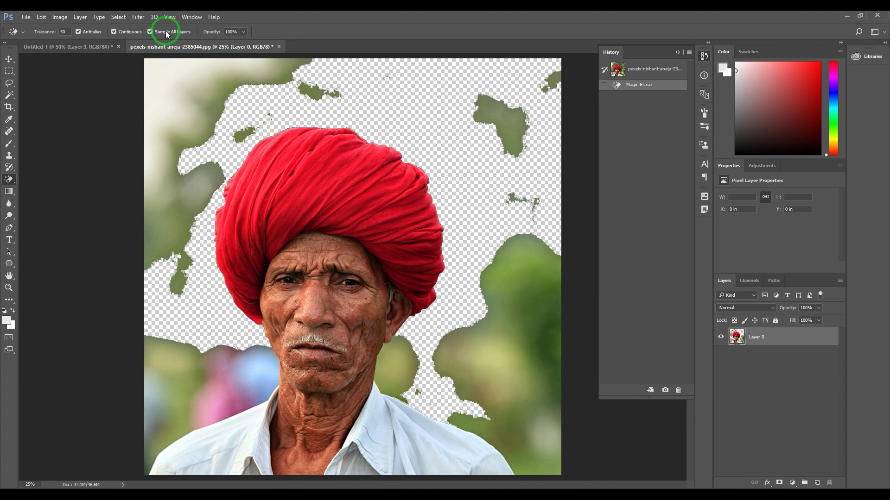
left_click(640, 70)
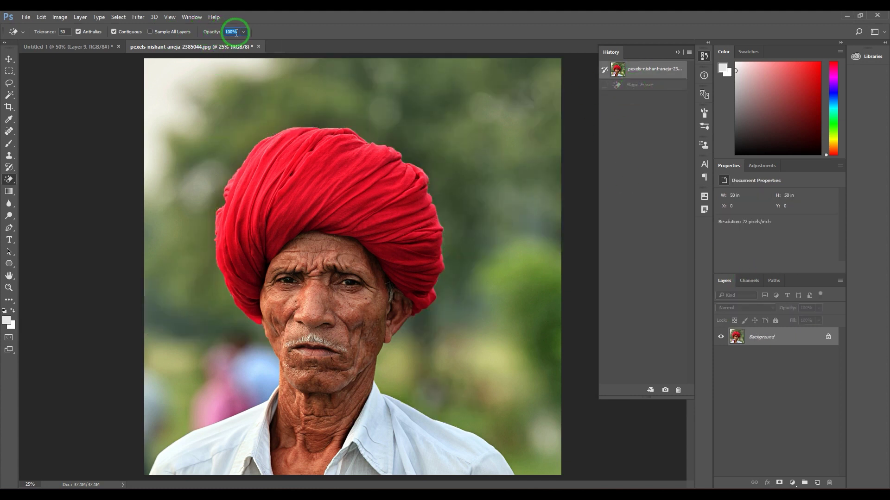
left_click(448, 110)
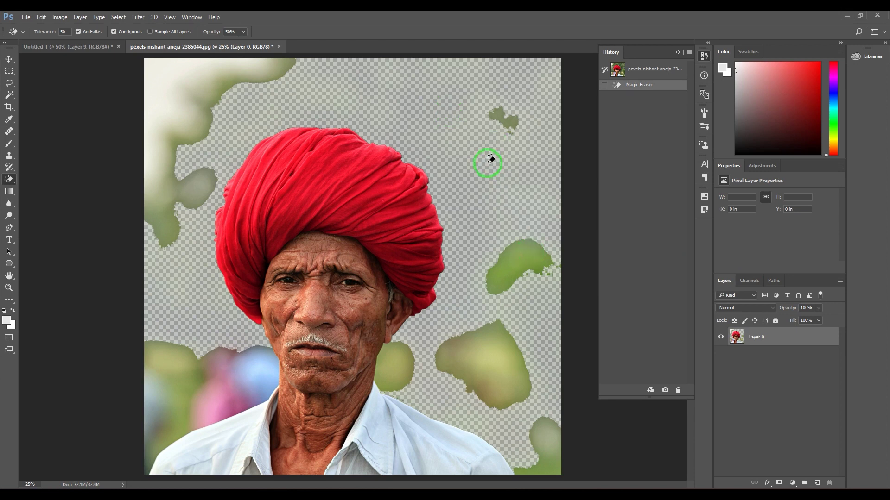
left_click(649, 68)
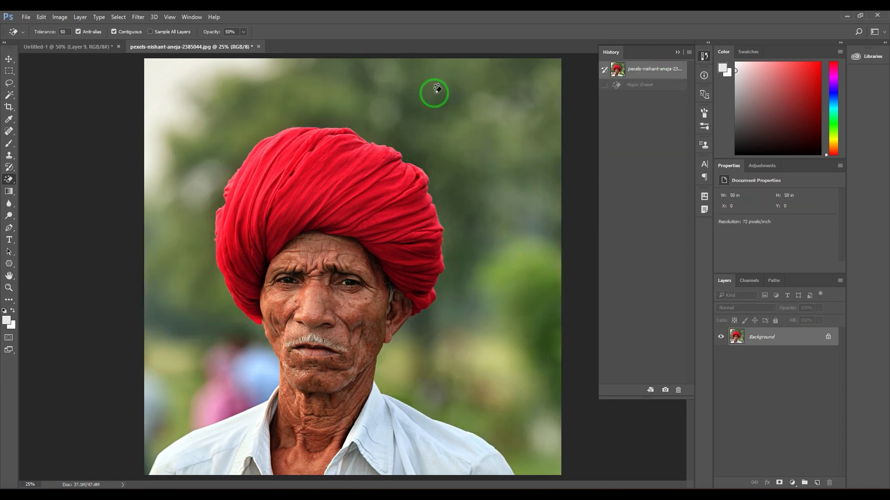
left_click(232, 31)
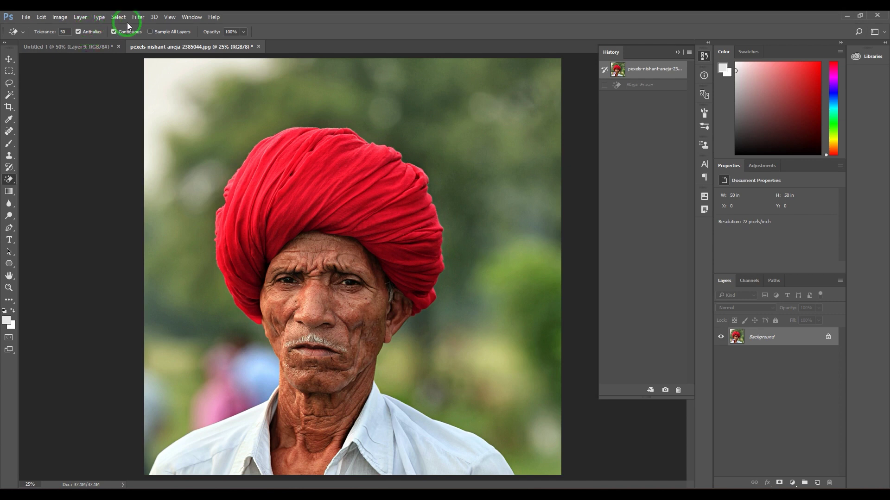
Erase the main green background and the green, pink, blue and magenta blobs on both sides.
left_click(387, 94)
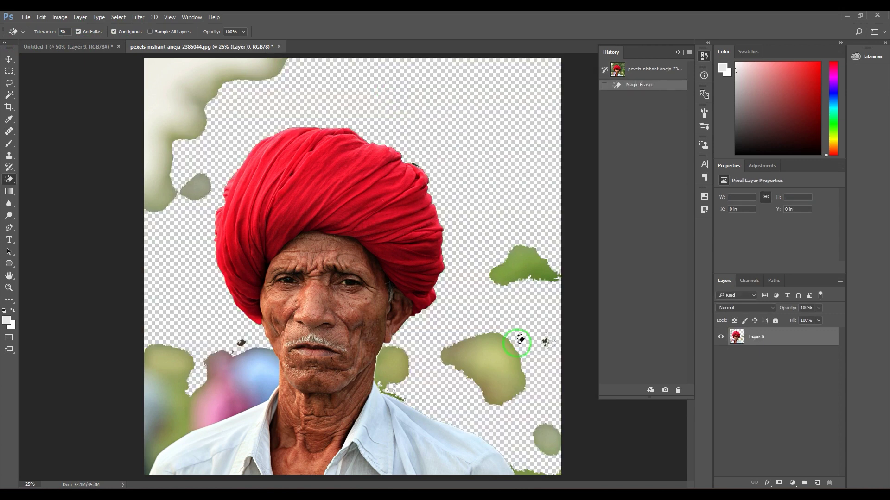
left_click(508, 343)
left_click(534, 276)
left_click(545, 436)
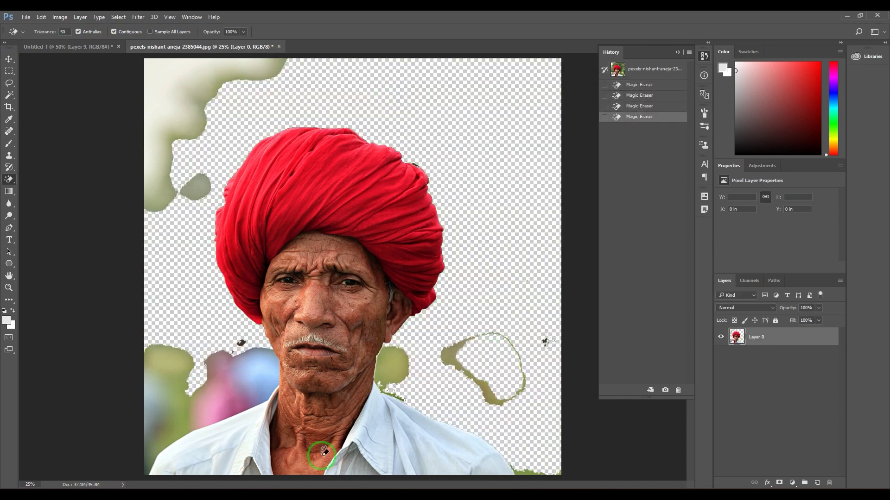
left_click(207, 402)
left_click(149, 387)
left_click(244, 377)
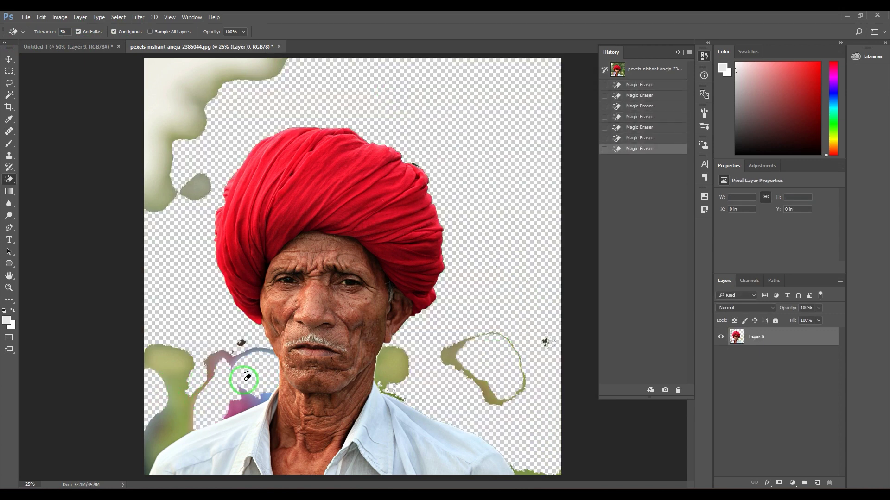
left_click(185, 408)
left_click(232, 366)
left_click(244, 397)
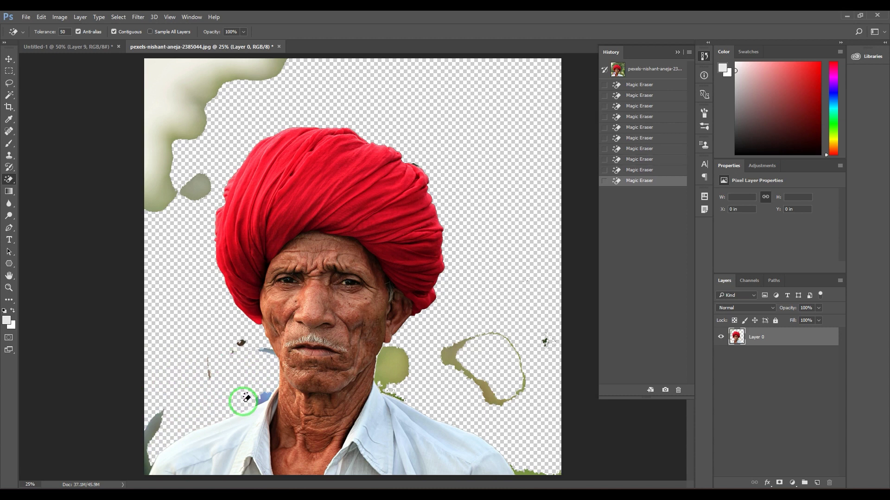
left_click(264, 350)
left_click(264, 397)
Undo an erase that cut into the turban, then clear the top-left blobs and left-side specks.
left_click(292, 163)
left_click(353, 187)
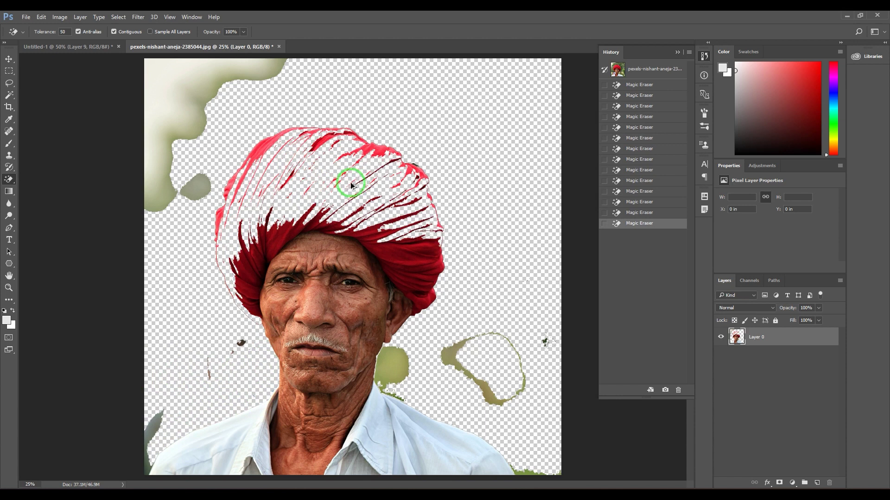
key("ctrl+alt+z")
key("ctrl+alt+z")
left_click(176, 115)
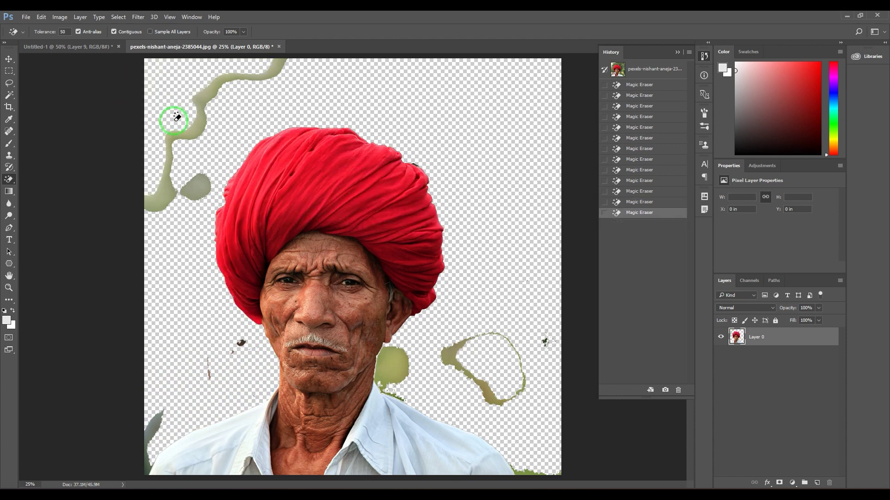
left_click(195, 126)
left_click(195, 187)
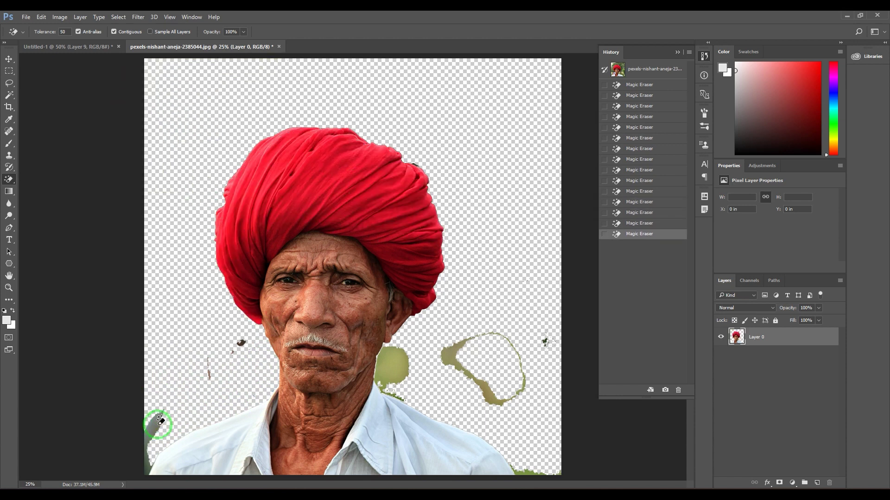
left_click(160, 422)
left_click(240, 344)
left_click(209, 378)
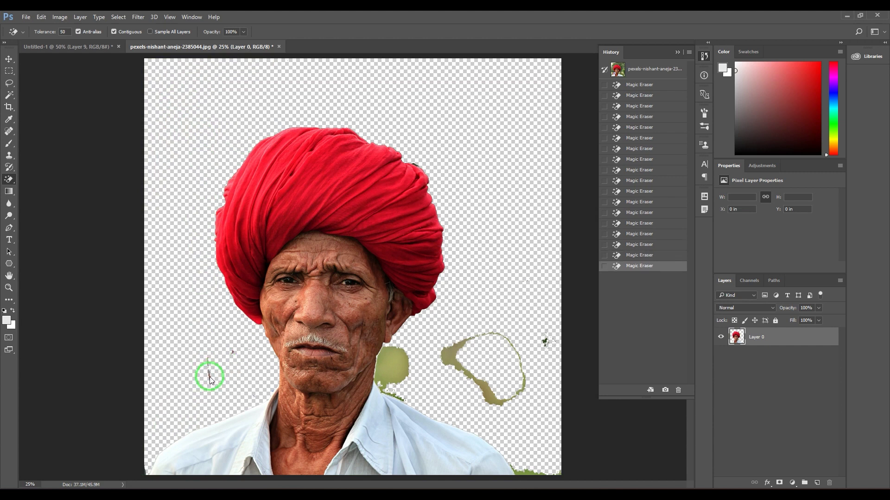
left_click(232, 355)
Erase the green blob by the chin, the loop streak, the bottom-right patch and right-edge specks.
left_click(392, 368)
left_click(454, 362)
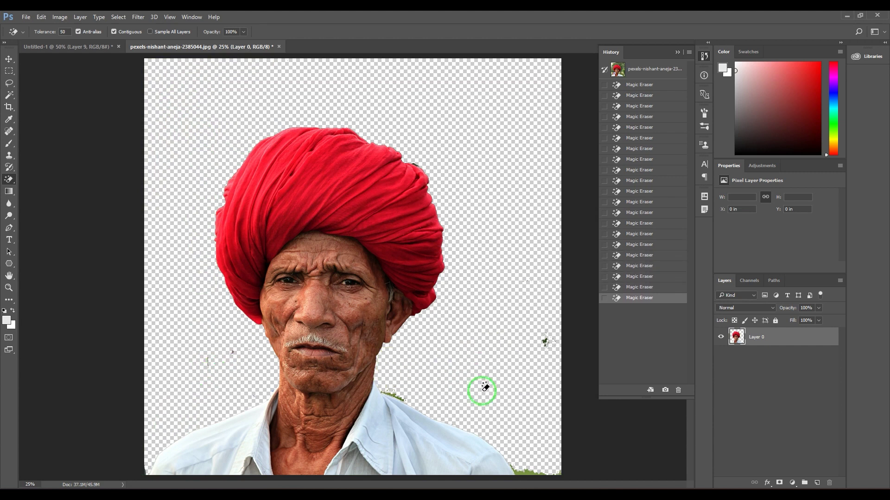
left_click(525, 472)
left_click(547, 343)
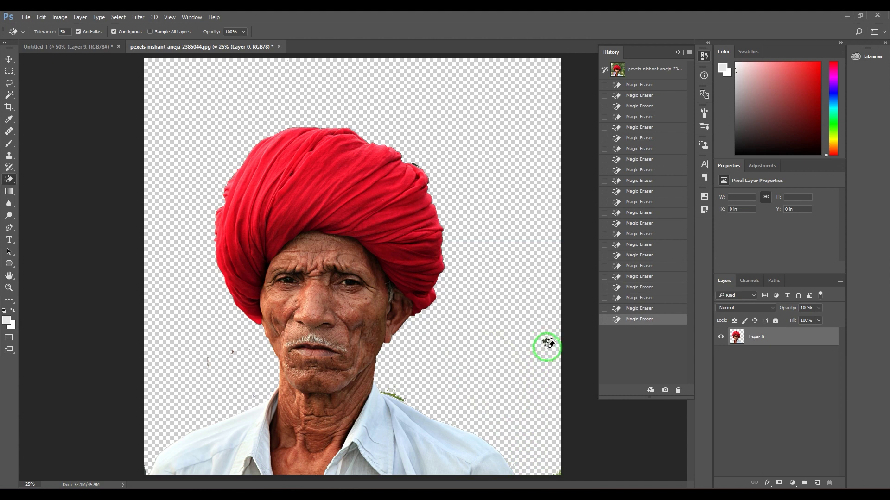
left_click(544, 343)
left_click(545, 344)
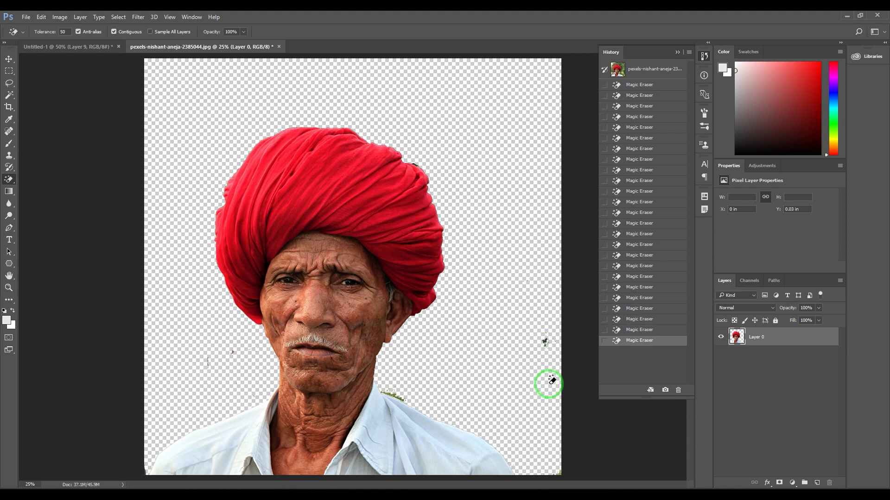
Lasso and delete the faint specks on the right side and left of the chin.
left_click(9, 83)
left_click_drag(521, 303, 514, 310)
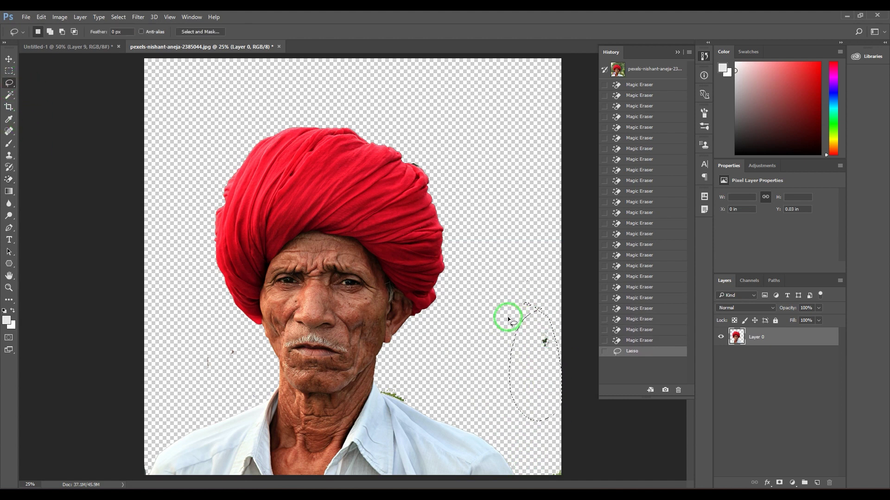
key("Delete")
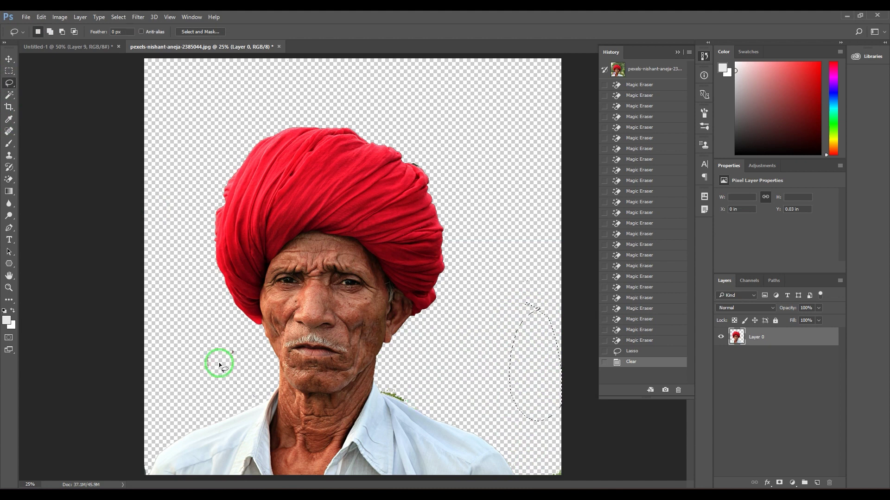
left_click_drag(226, 383, 225, 384)
key("Delete")
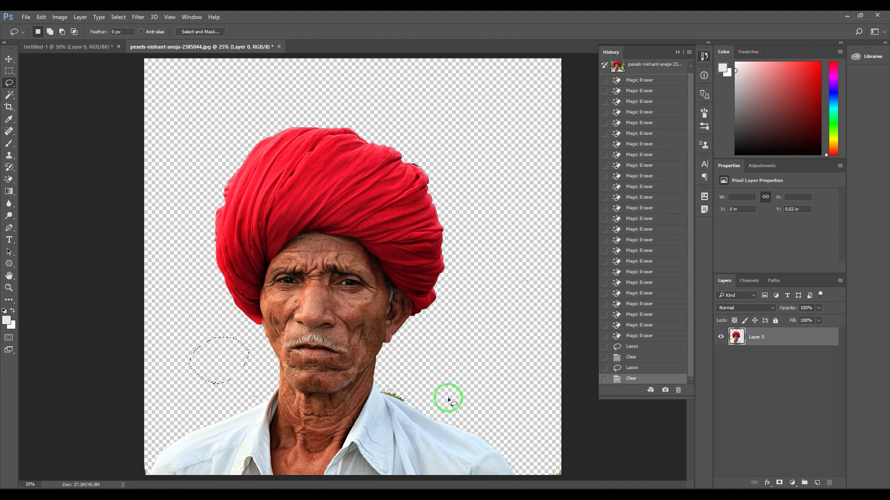
left_click(9, 179)
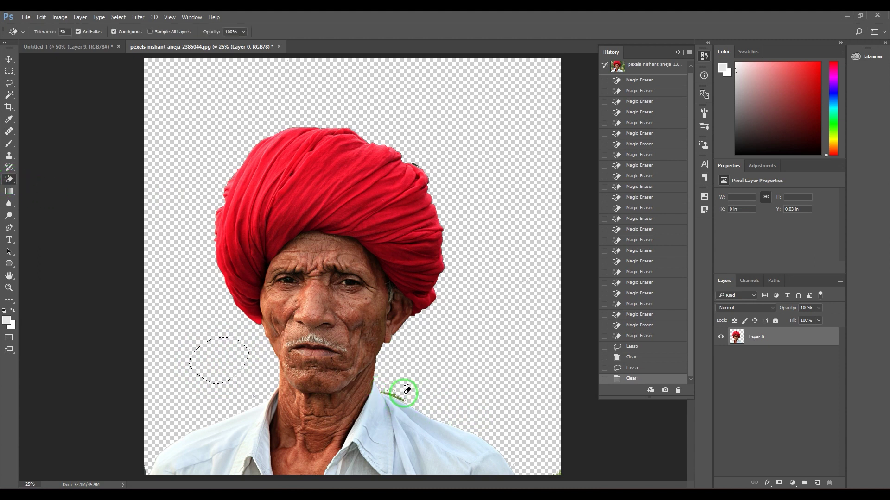
Deselect, erase the green speck beside the collar, and zoom in on the collar.
key("ctrl+d")
left_click(397, 392)
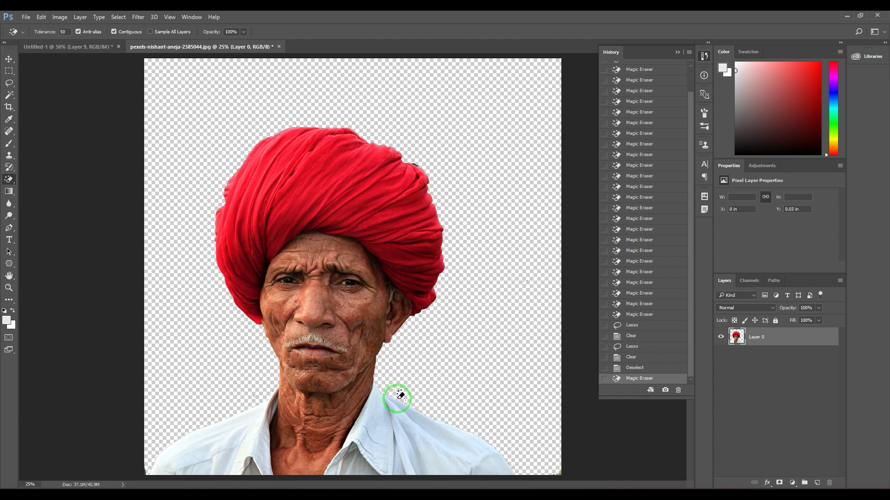
key("z")
left_click_drag(397, 392, 423, 411)
key("e")
left_click(383, 391)
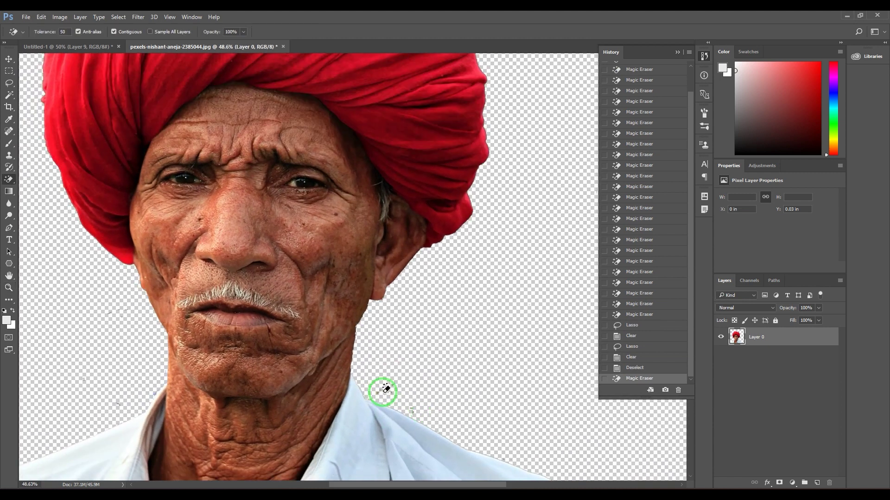
Erase the green specks along the collar edge and just left of it with Magic Eraser.
left_click(412, 409)
left_click(413, 408)
left_click(414, 407)
left_click(412, 404)
left_click(410, 402)
left_click(378, 390)
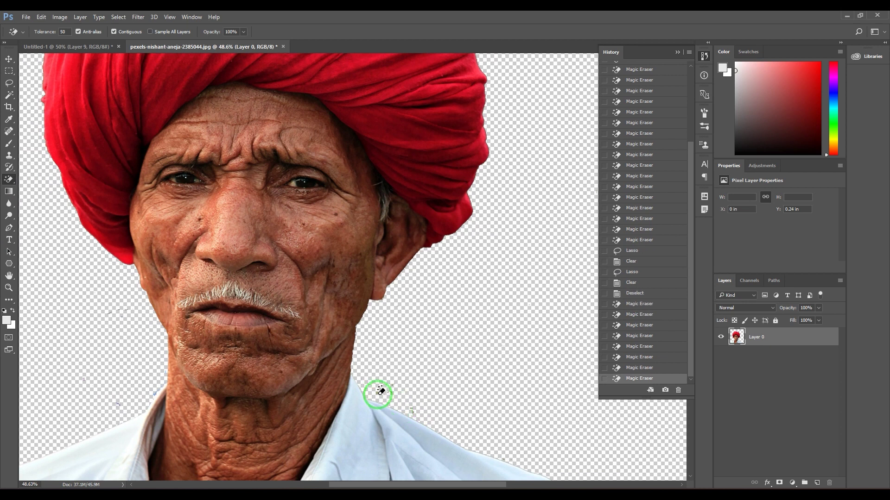
left_click(385, 390)
left_click(378, 391)
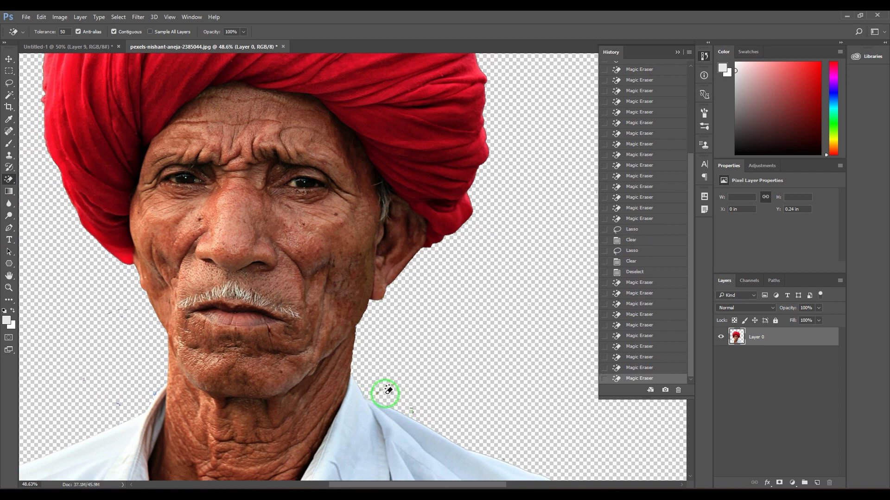
Zoom far into the pixels and erase the arch, triangle and T-shaped green patches.
key("z")
left_click_drag(387, 394, 481, 447)
left_click(9, 179)
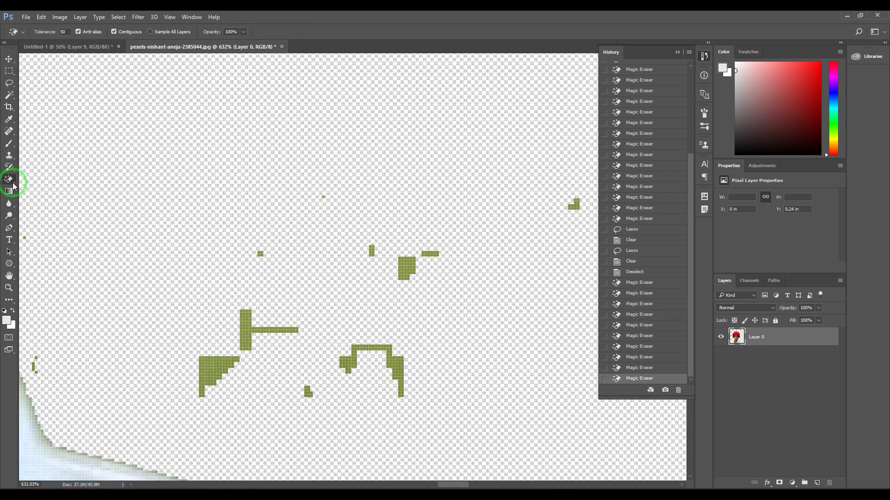
left_click(351, 362)
left_click(216, 364)
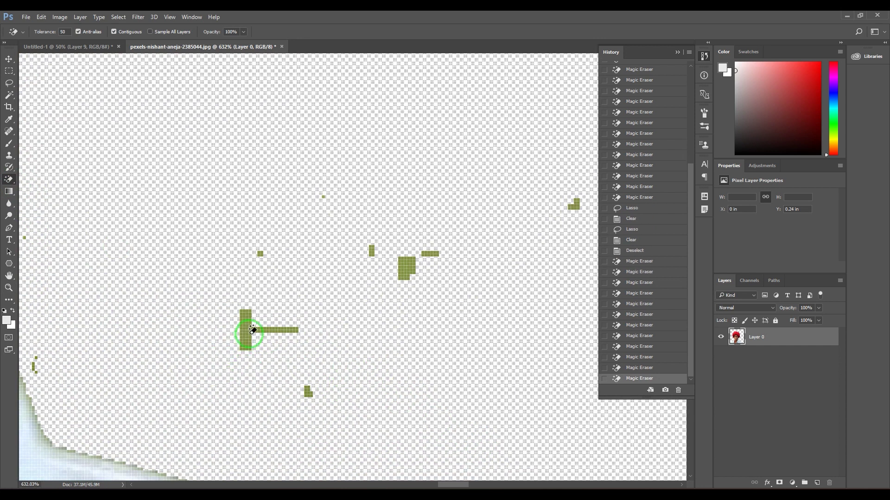
left_click(251, 329)
Erase the remaining tiny green patches scattered across the background.
left_click(432, 251)
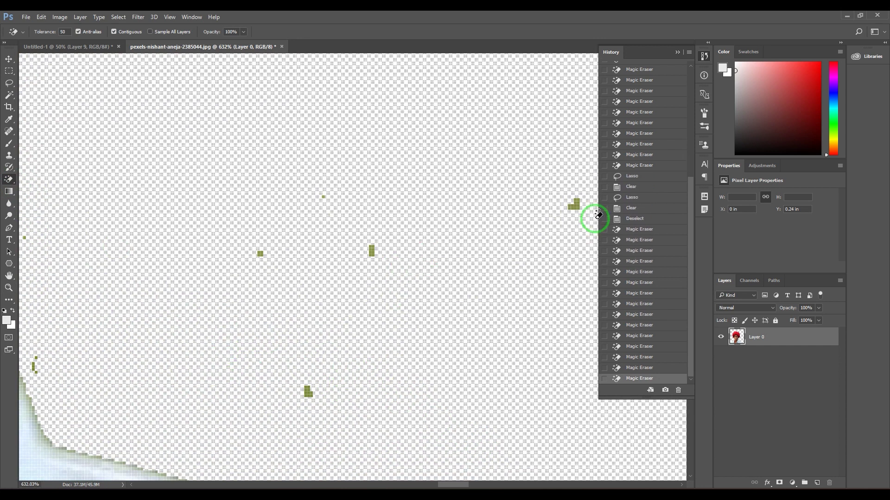
left_click(574, 204)
left_click(372, 251)
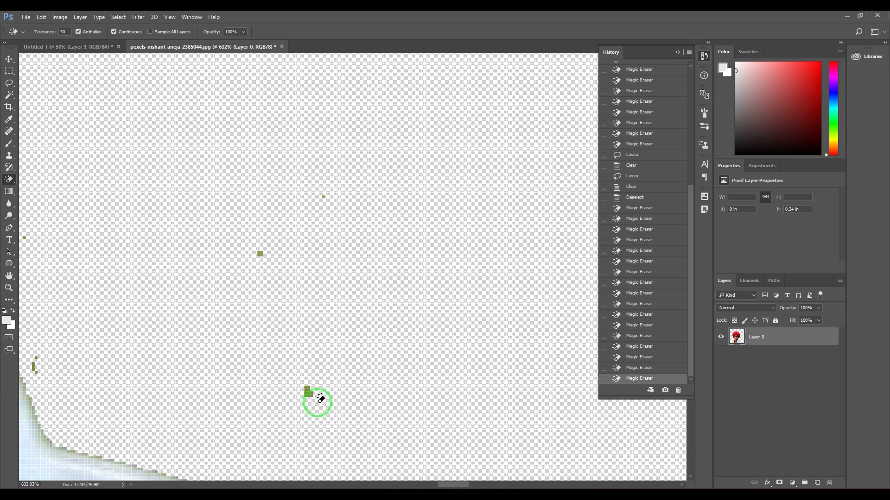
left_click(308, 391)
left_click(260, 255)
left_click(324, 197)
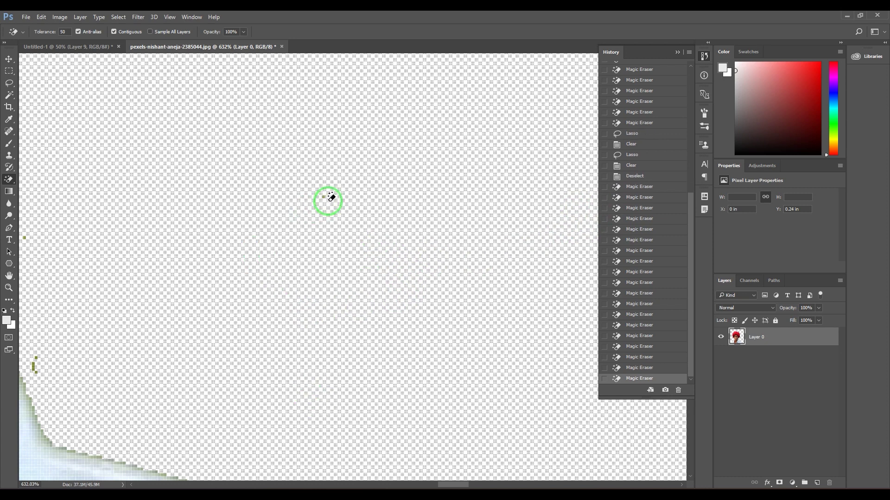
left_click(339, 247)
Load the layer's opaque pixels as a selection to check the outline, then deselect.
scroll(338, 251, "down", 12)
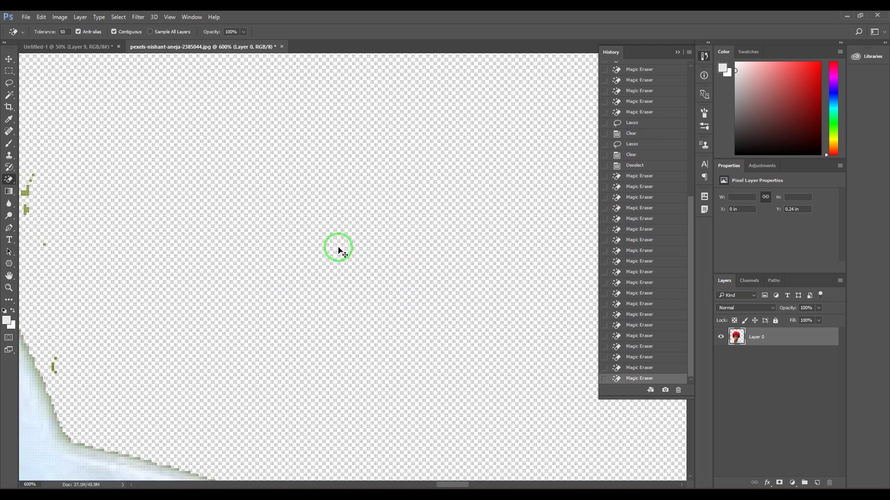
scroll(340, 251, "down", 1)
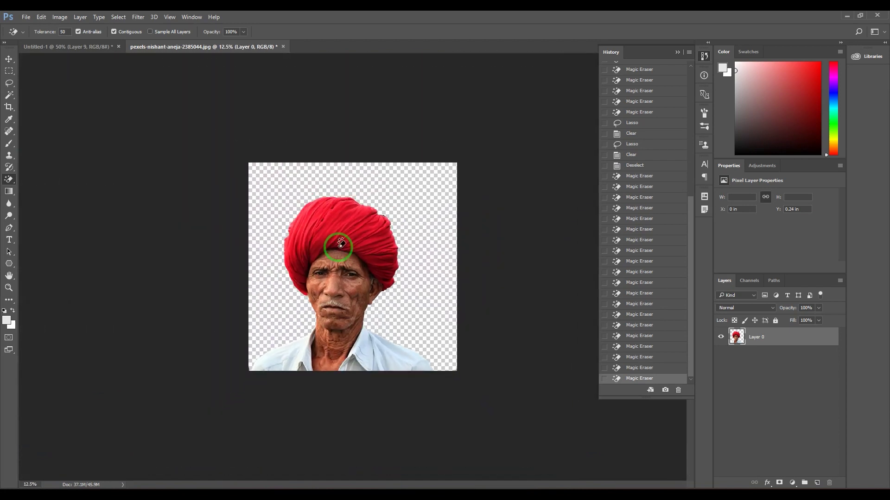
scroll(340, 251, "up", 2)
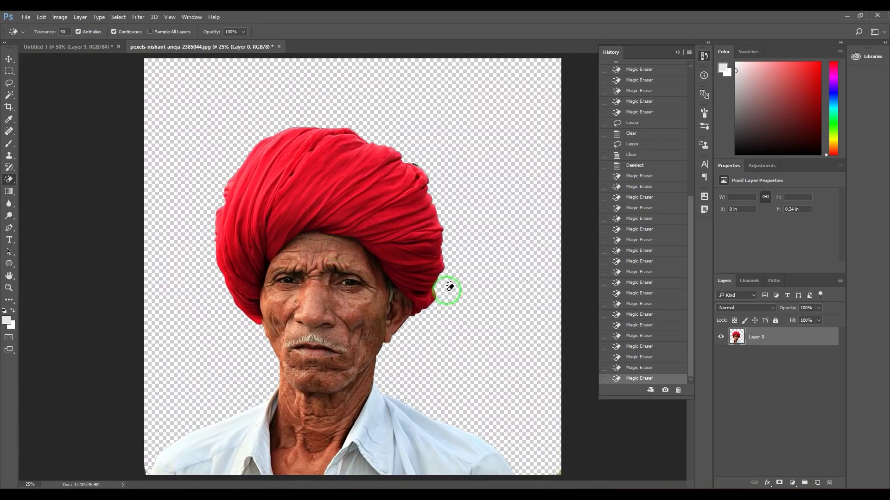
left_click(732, 347, "ctrl")
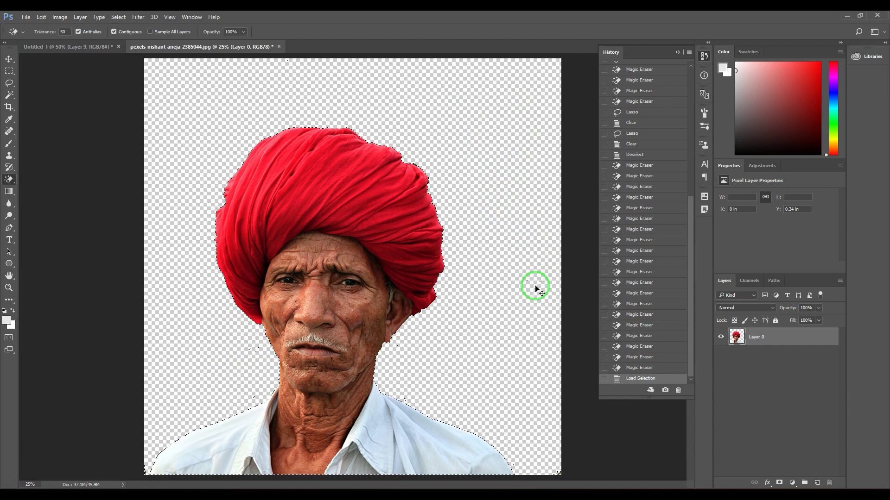
key("ctrl+d")
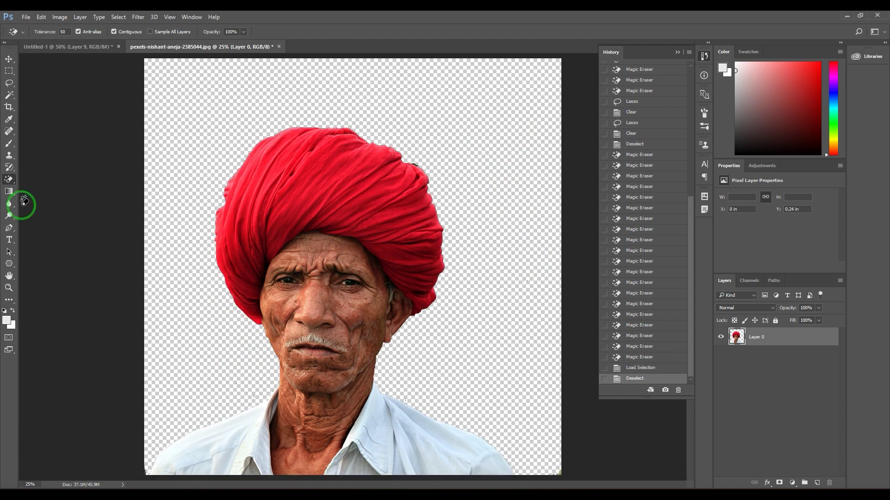
Use the regular Eraser Tool to wipe the empty background on all sides of the portrait.
right_click(10, 184)
left_click(37, 179)
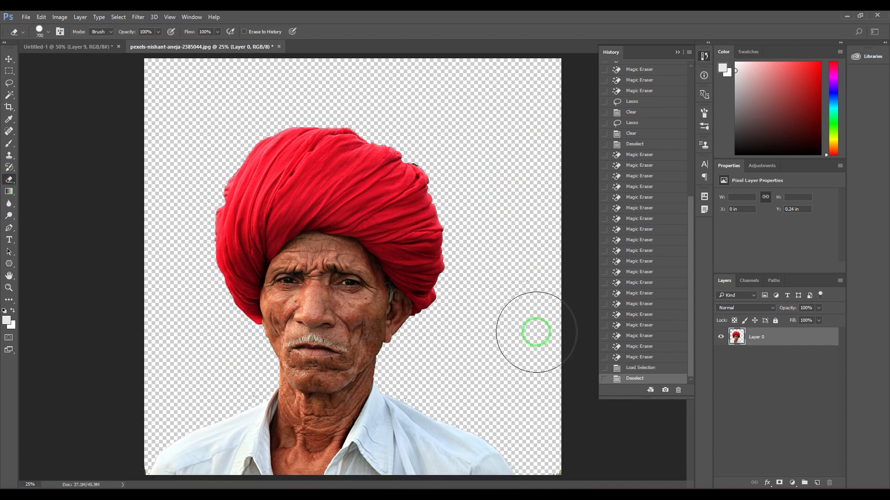
left_click(540, 123)
left_click(212, 368)
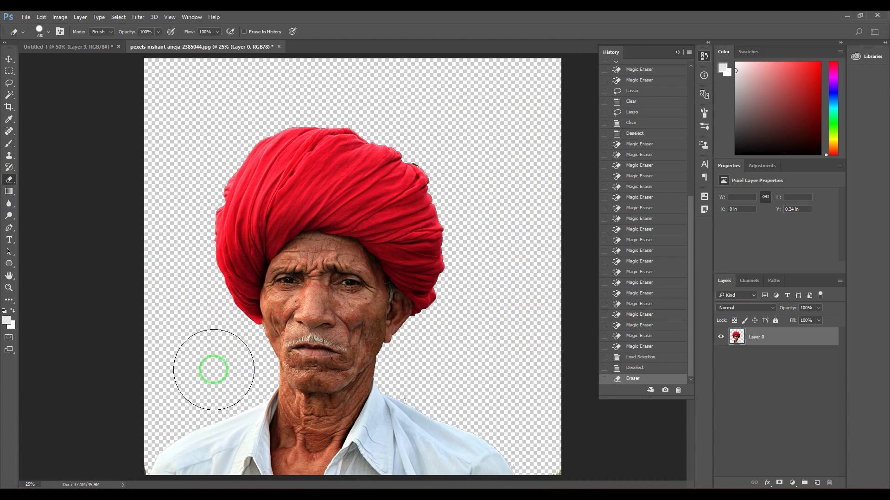
left_click(175, 289)
left_click(149, 153)
left_click(395, 65)
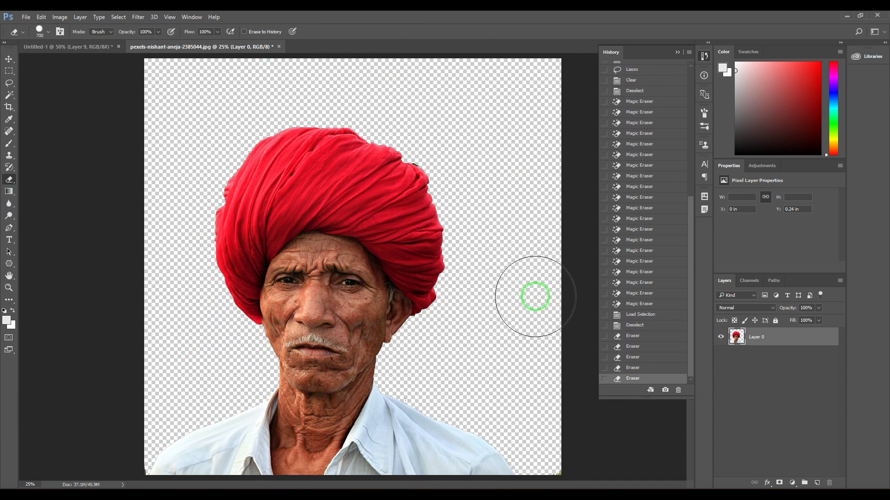
left_click(550, 366)
left_click(548, 346)
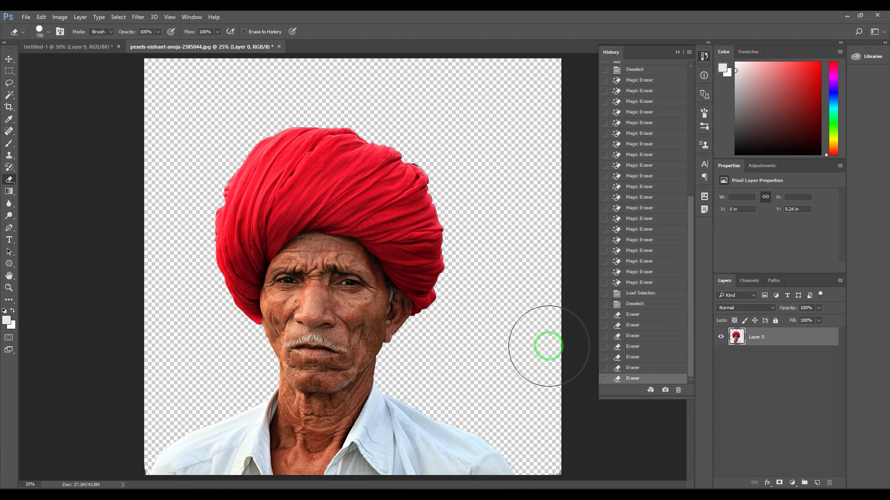